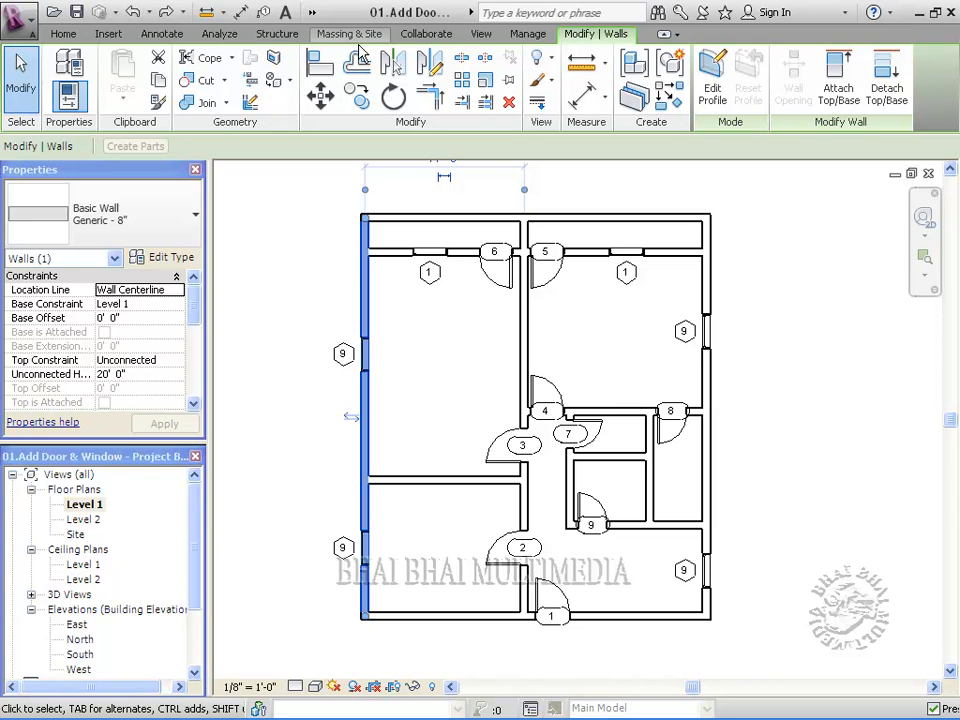
Step: Open the default 3D view of the building model
left_click(312, 14)
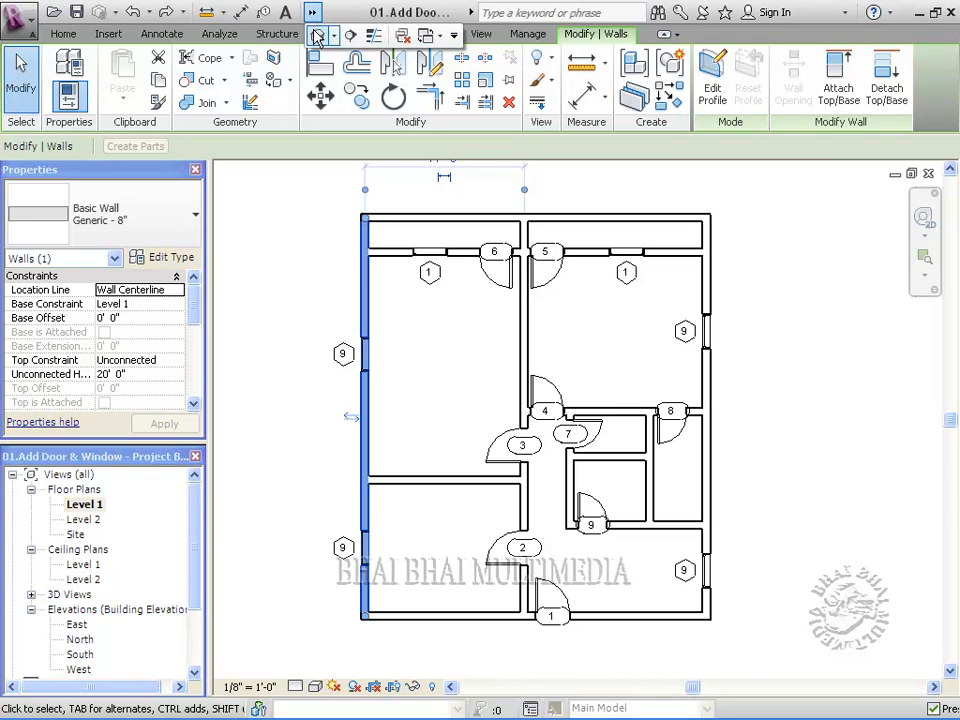
left_click(318, 35)
left_click(369, 538)
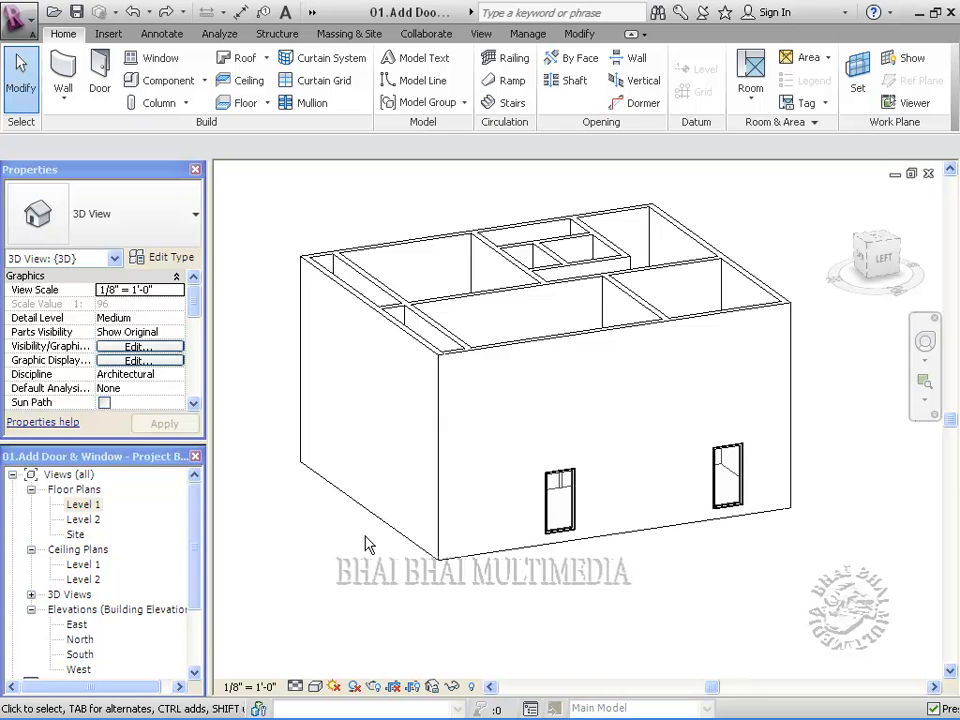
Step: Set the unconnected height of all the building's walls to 12' 0" in the 3D view
left_click_drag(259, 183, 815, 570)
left_click(816, 321)
left_click_drag(775, 328, 341, 296)
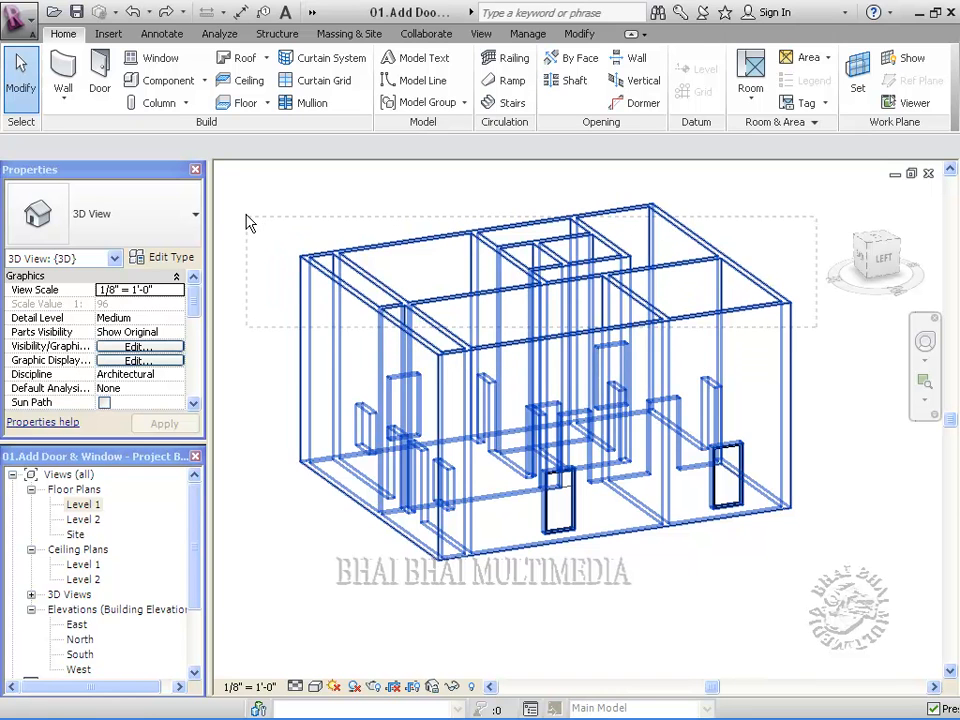
left_click_drag(250, 224, 250, 224)
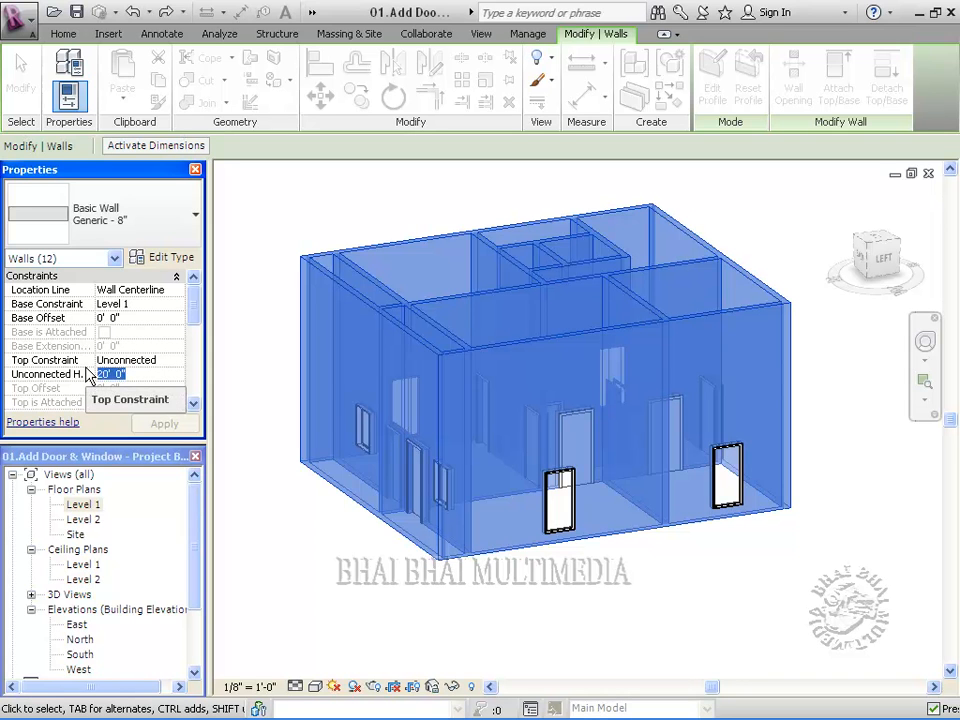
type("12")
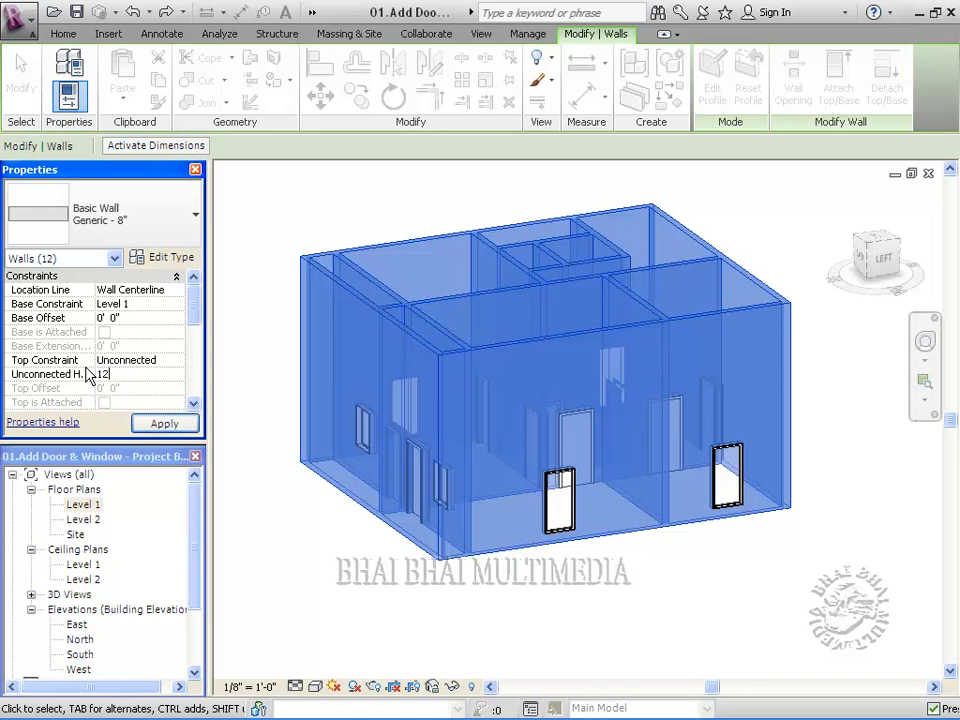
key("Return")
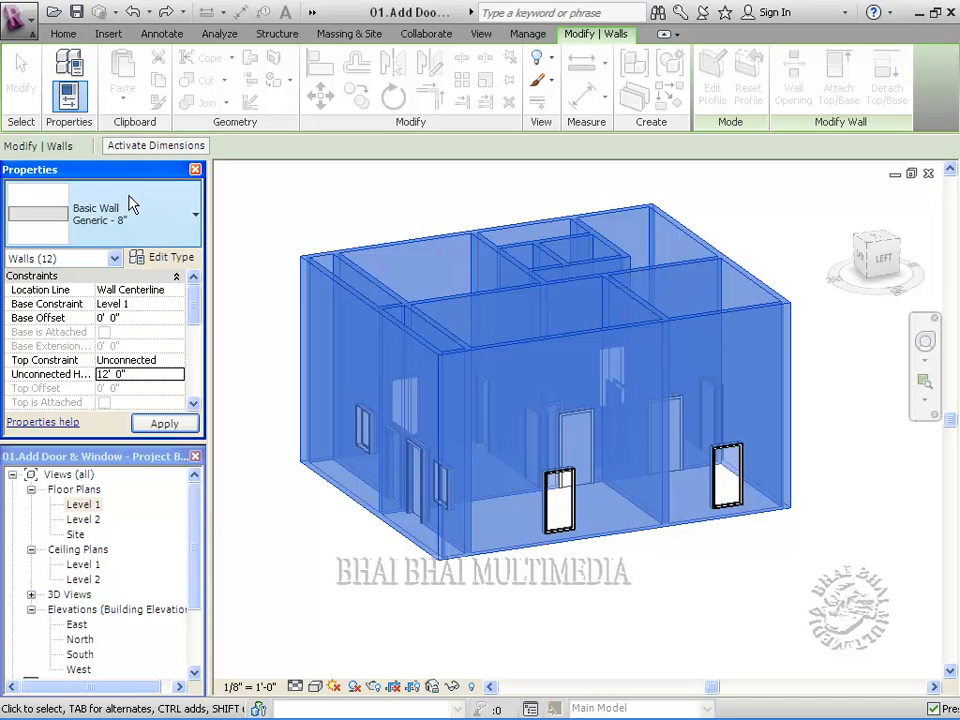
left_click(182, 423)
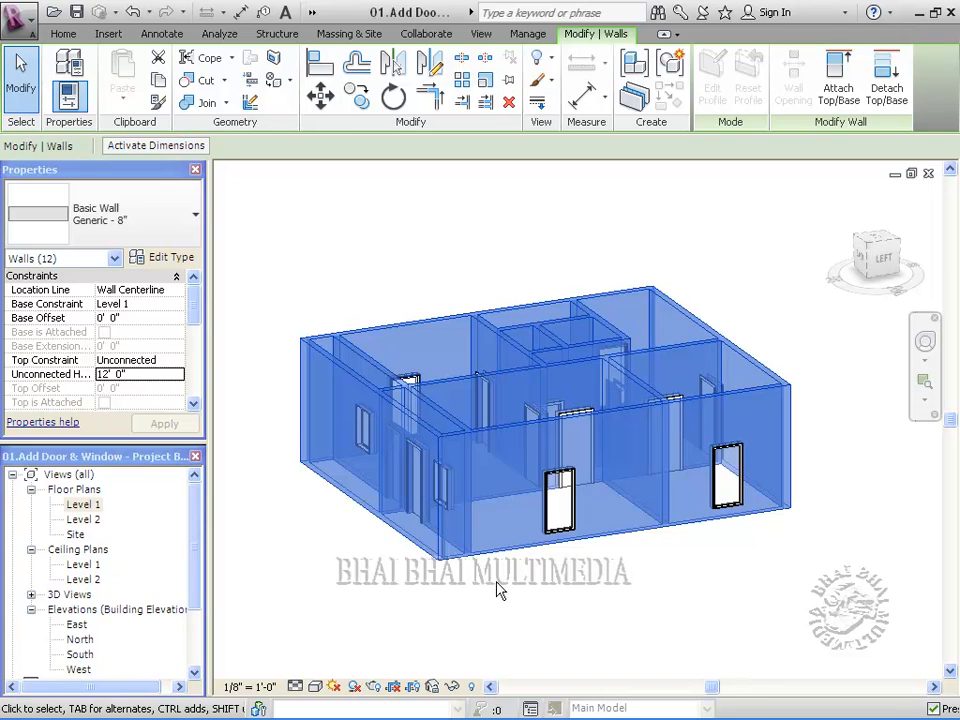
left_click(535, 601)
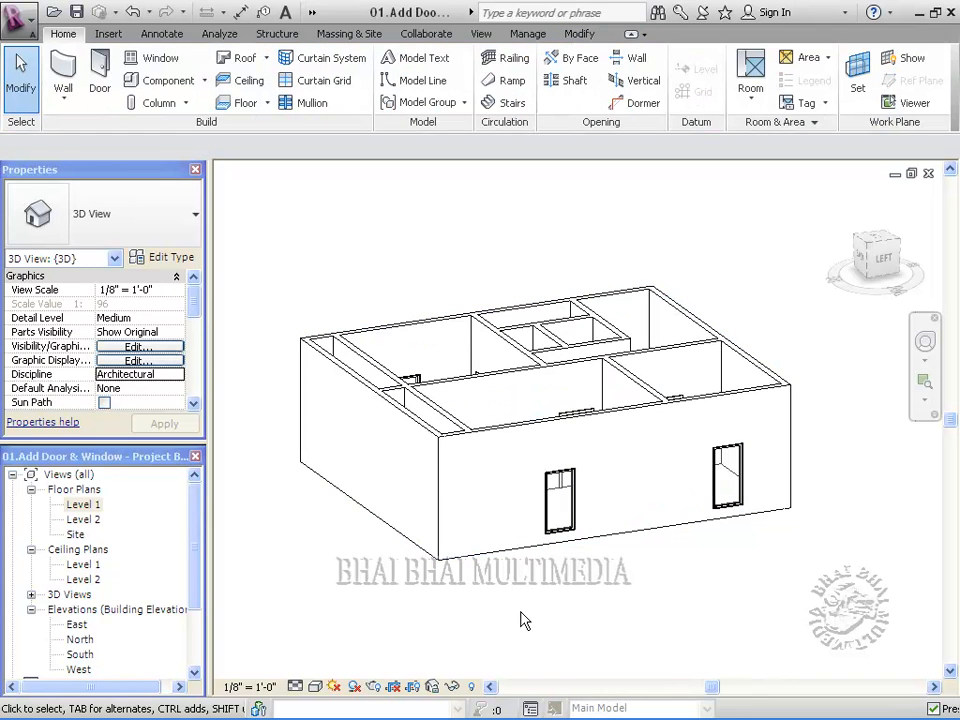
Step: In the Level 1 floor plan, reference door 5's temporary dimension from the adjoining vertical wall's near face to the door's nearest edge
double_click(82, 507)
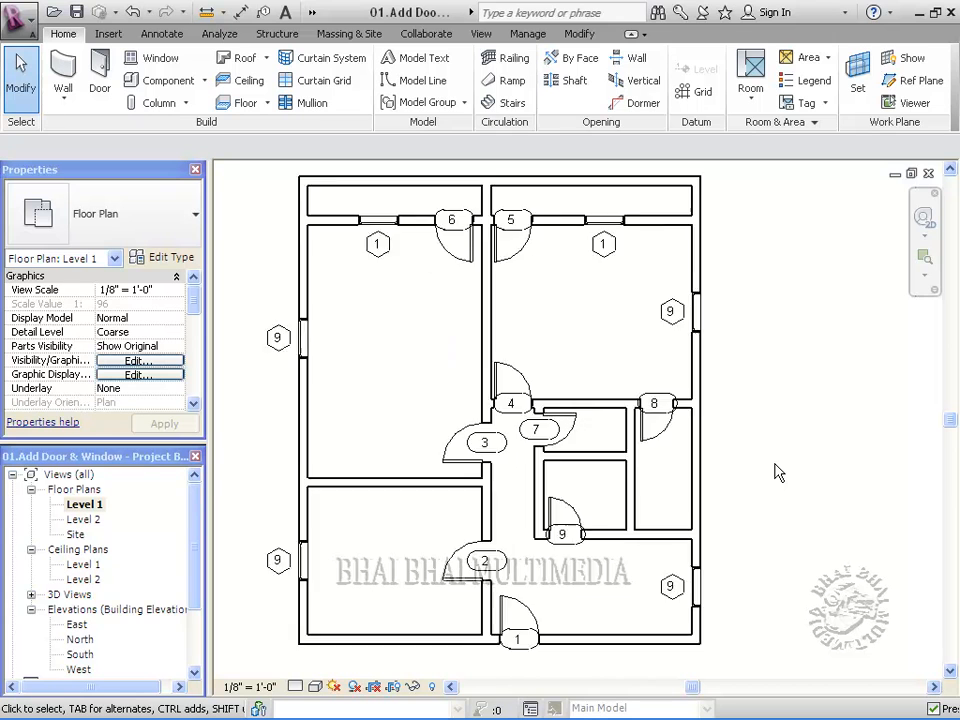
scroll(779, 474, "up", 2)
middle_click_drag(478, 314, 628, 598)
scroll(669, 491, "up", 2)
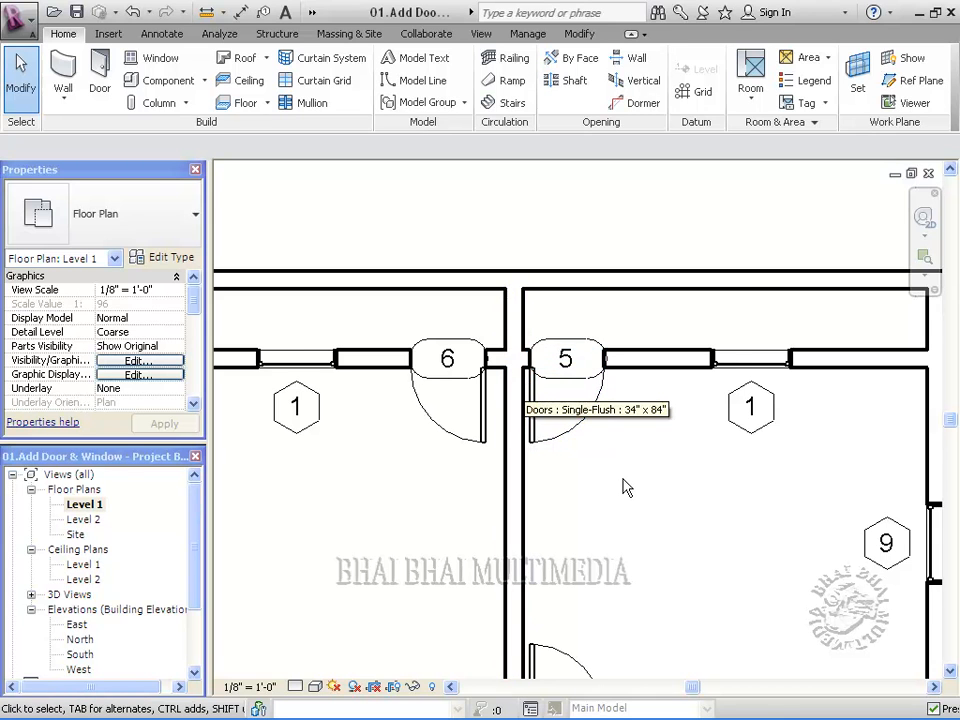
scroll(628, 484, "up", 2)
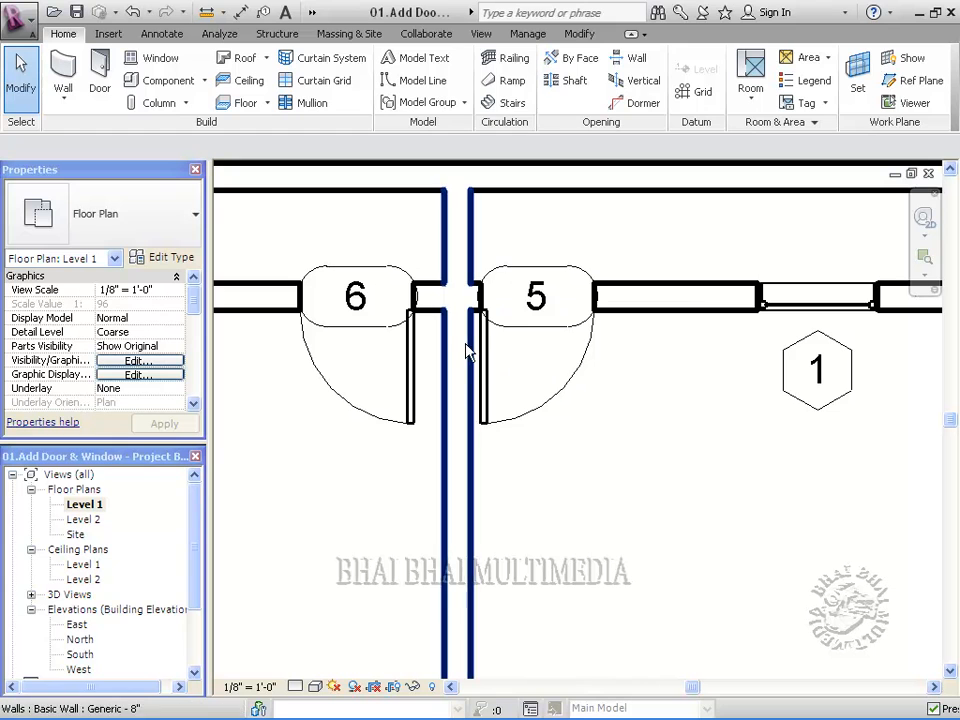
left_click(487, 358)
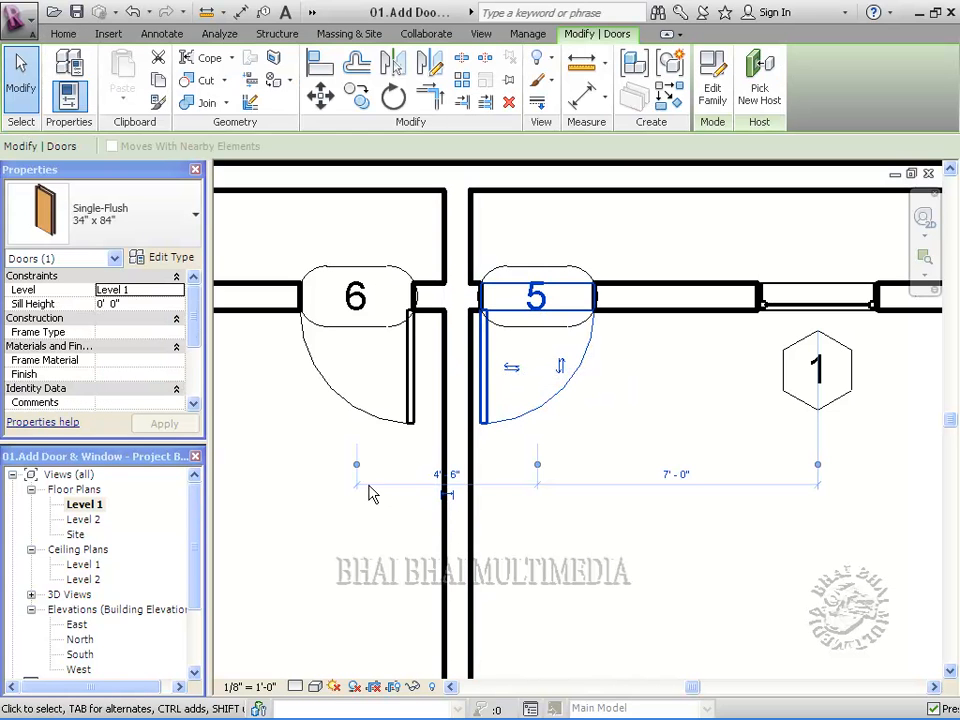
left_click_drag(360, 475, 456, 492)
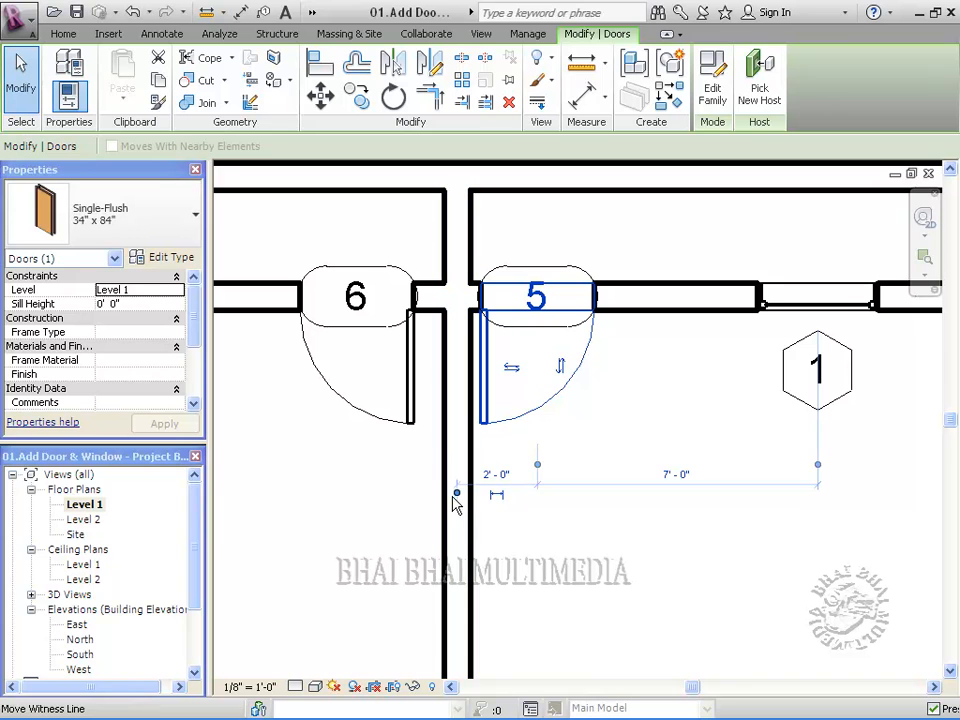
left_click(458, 491)
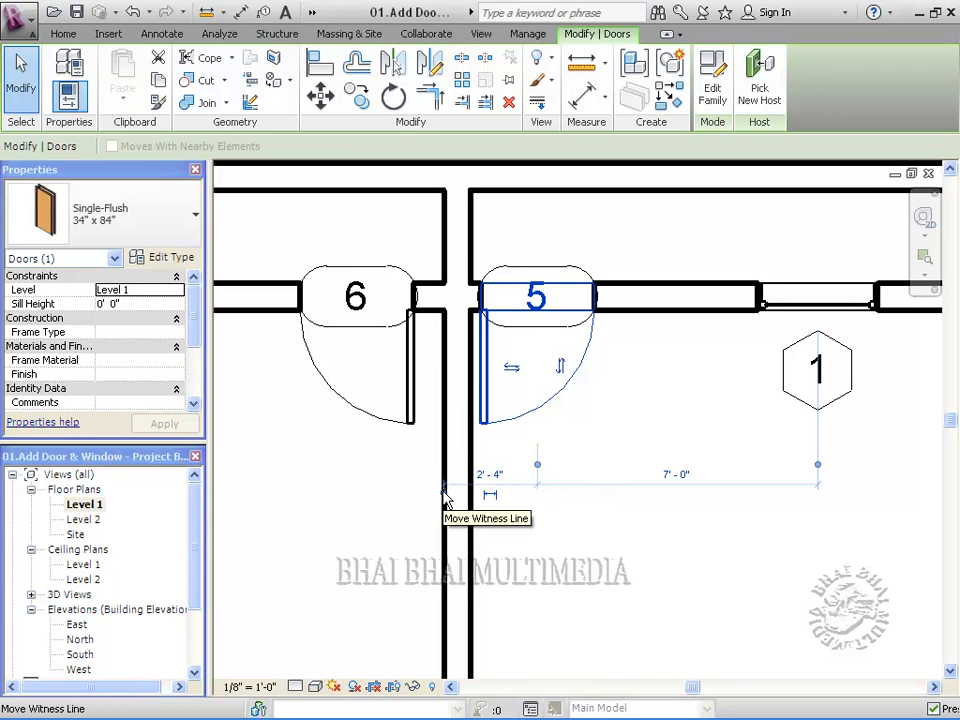
left_click(446, 500)
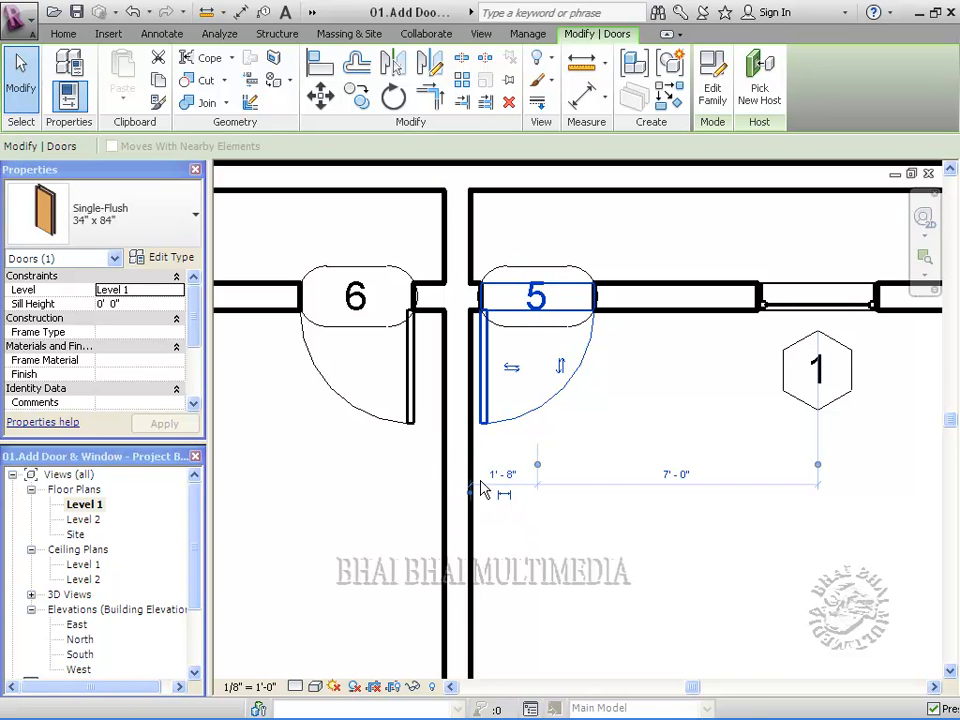
left_click(537, 472)
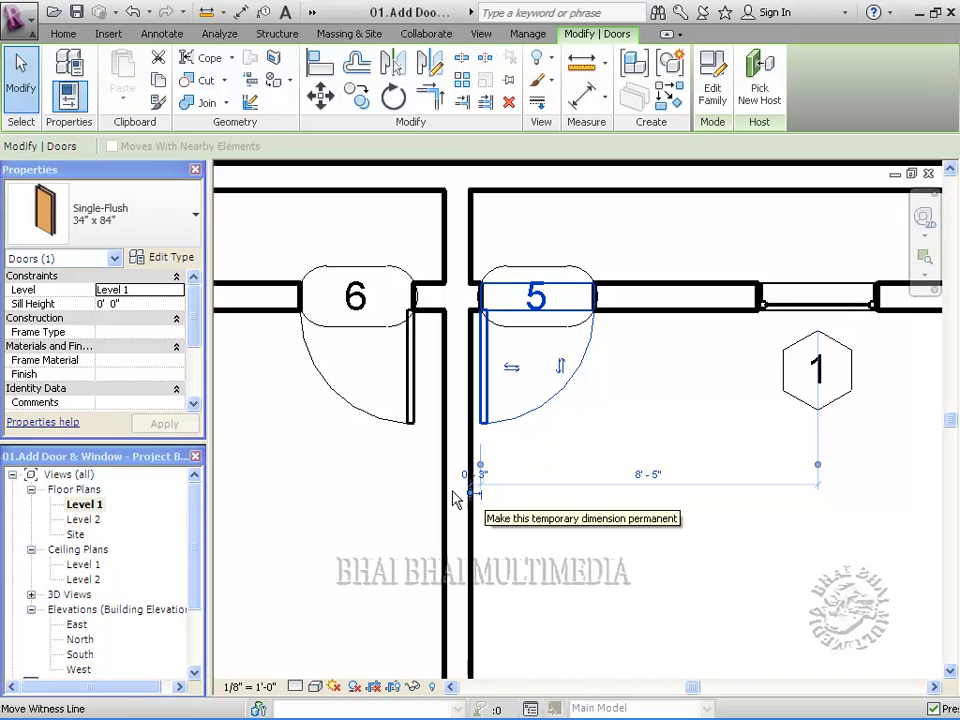
Step: Set the distance between door 5's edge and the vertical wall face to 10"
scroll(507, 512, "up", 4)
scroll(507, 512, "up", 3)
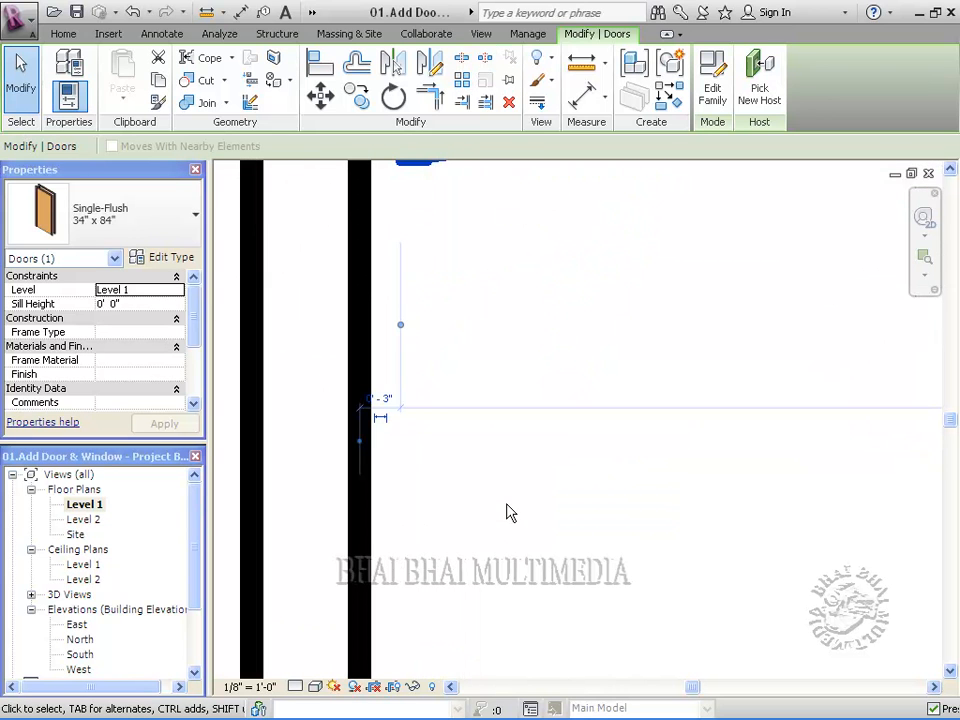
left_click(340, 366)
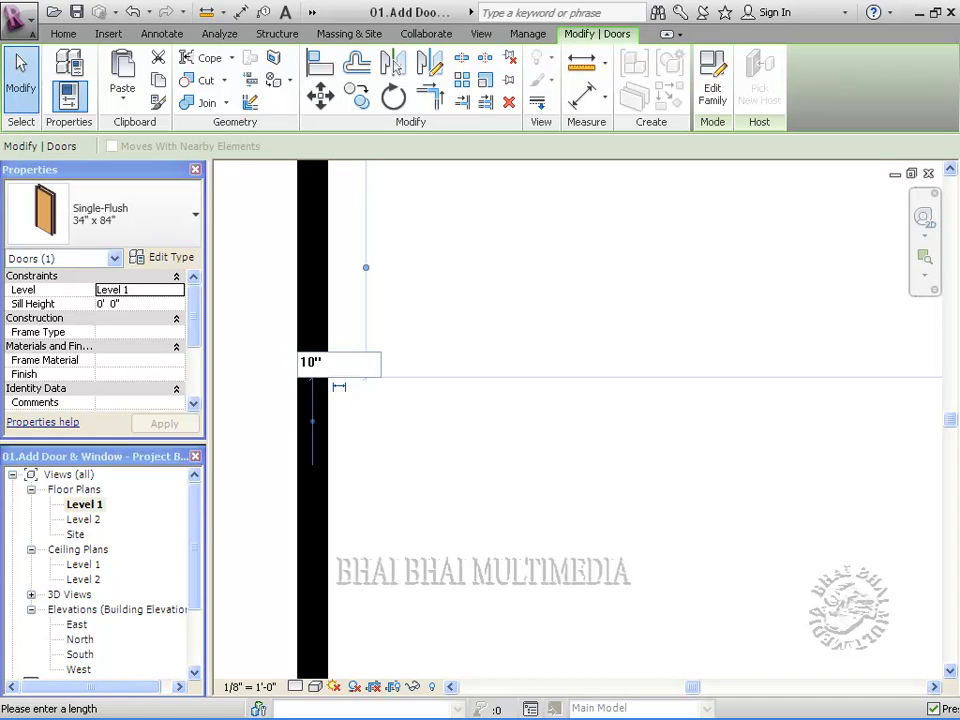
type("10\"")
key("Return")
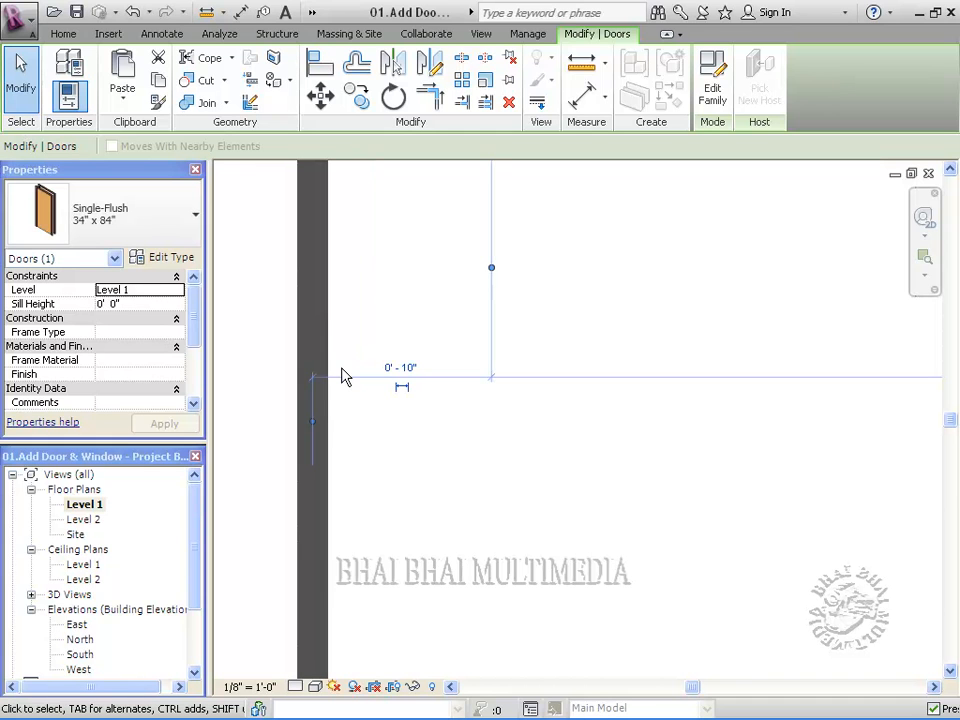
Step: Reference door 6's temporary dimension from the adjoining vertical wall's near face to the door's nearest edge
scroll(365, 368, "down", 1)
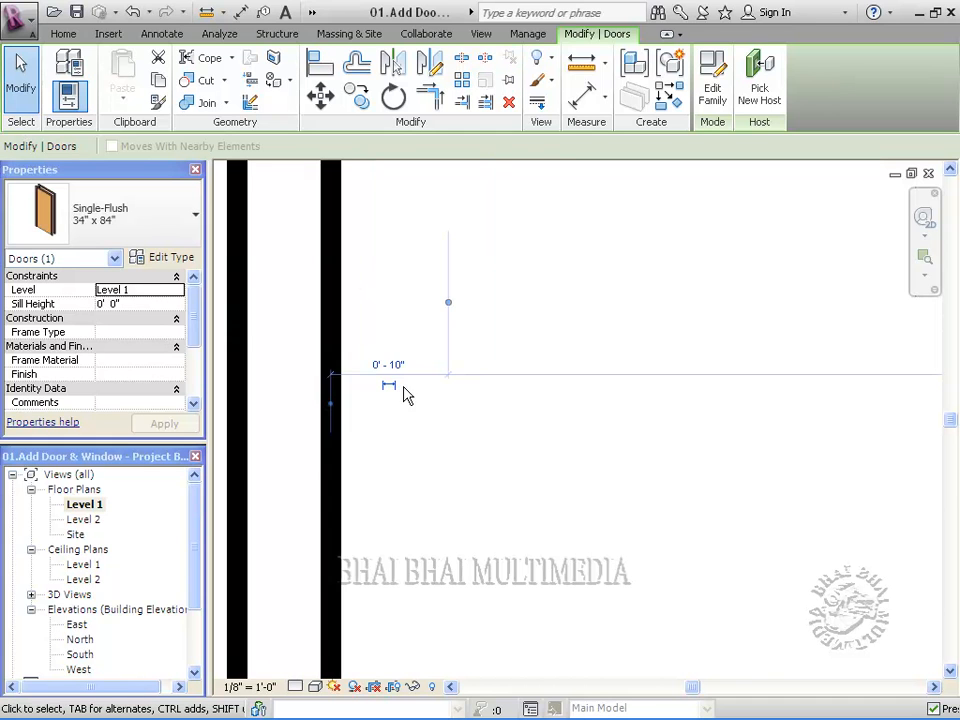
scroll(416, 405, "down", 4)
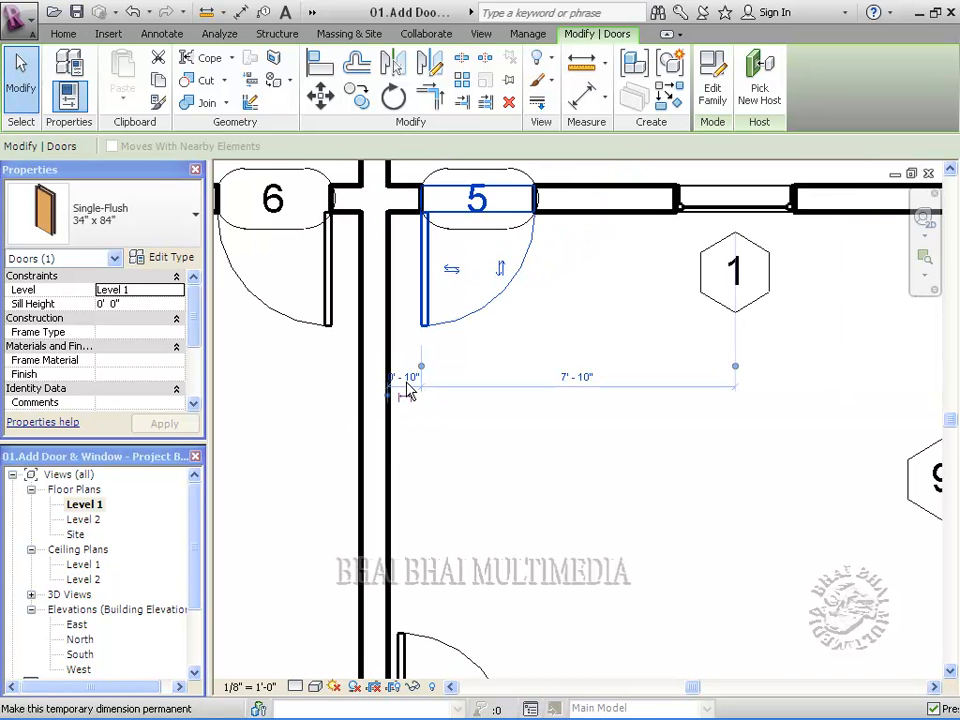
middle_click_drag(352, 277, 523, 384)
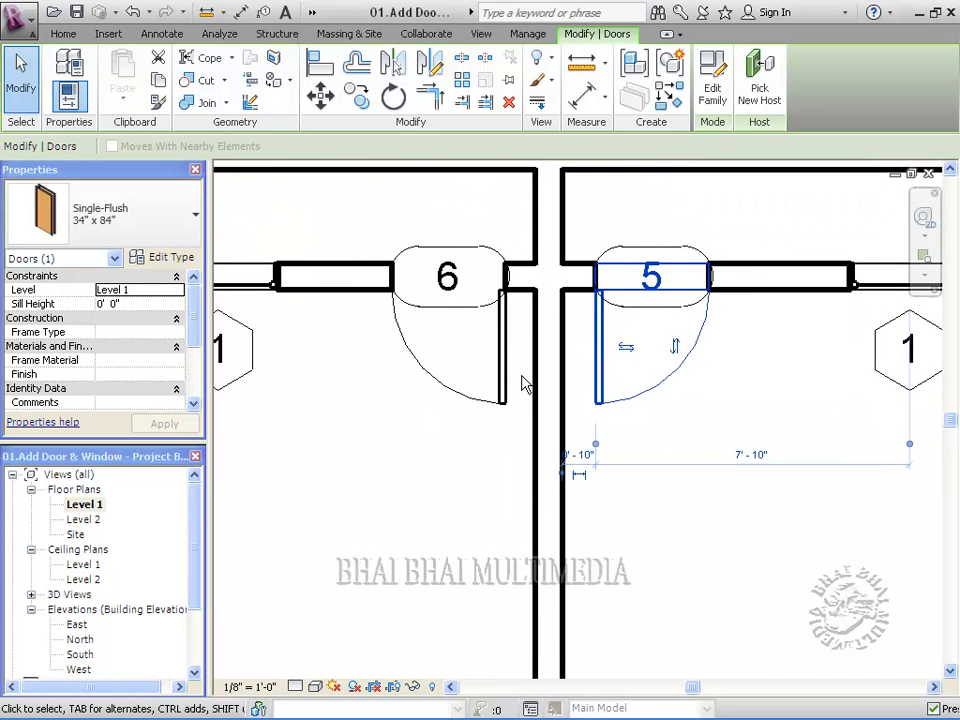
scroll(525, 383, "up", 1)
scroll(525, 383, "up", 1)
left_click(490, 375)
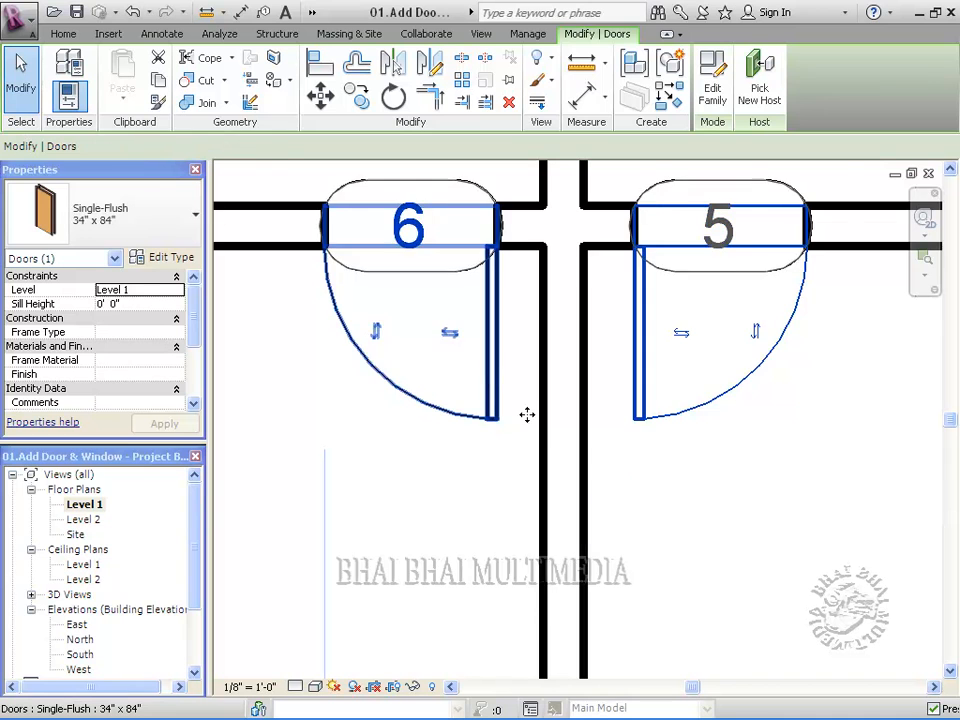
scroll(542, 398, "up", 1)
scroll(542, 420, "down", 3)
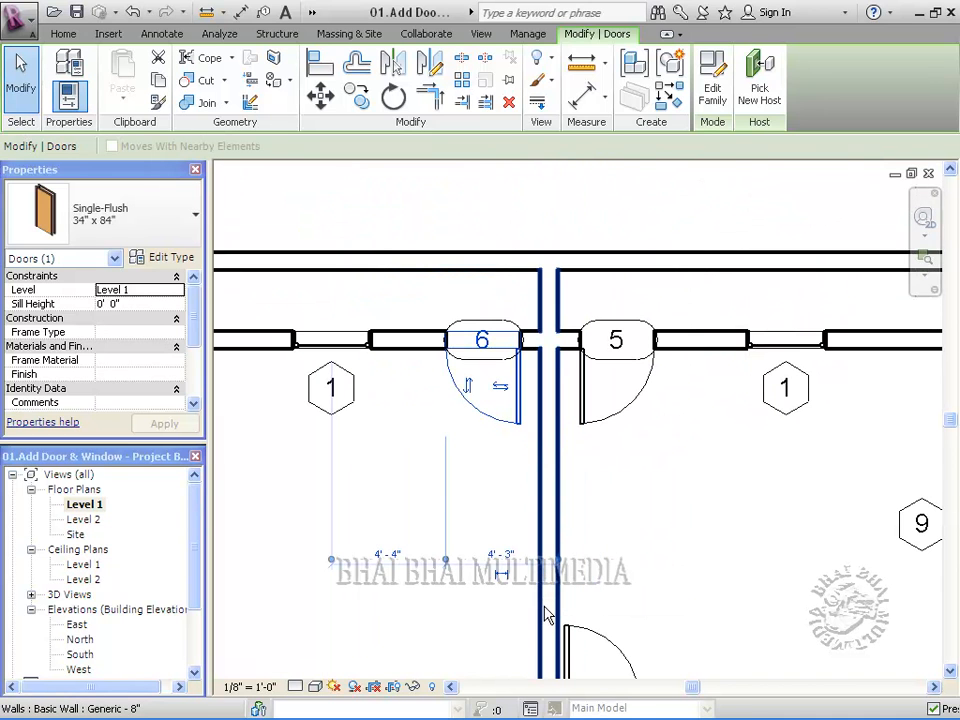
left_click(549, 561)
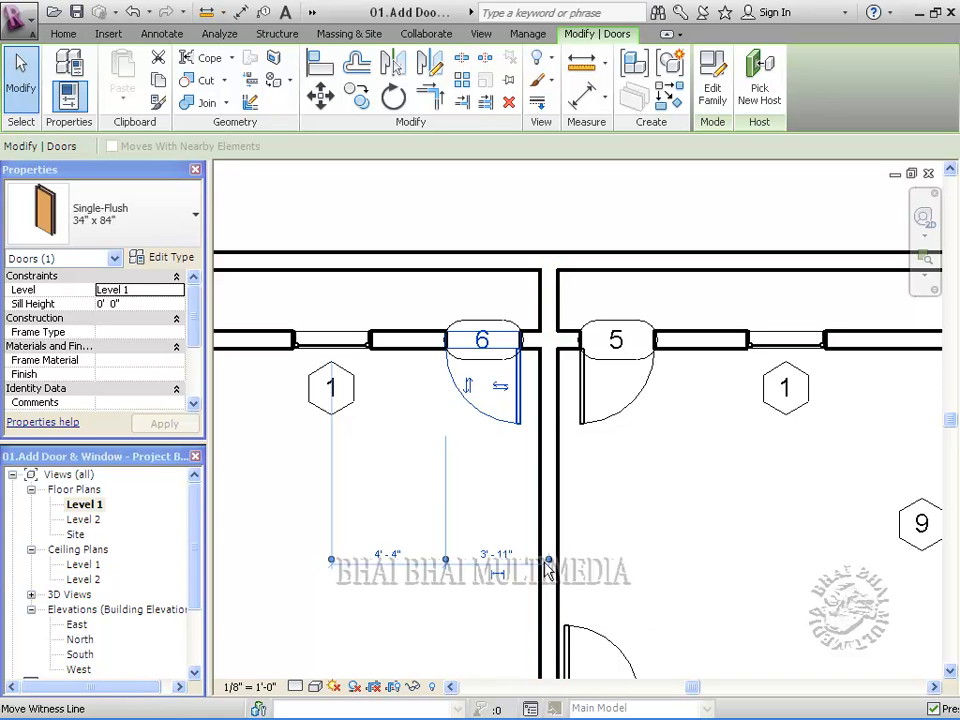
left_click(549, 561)
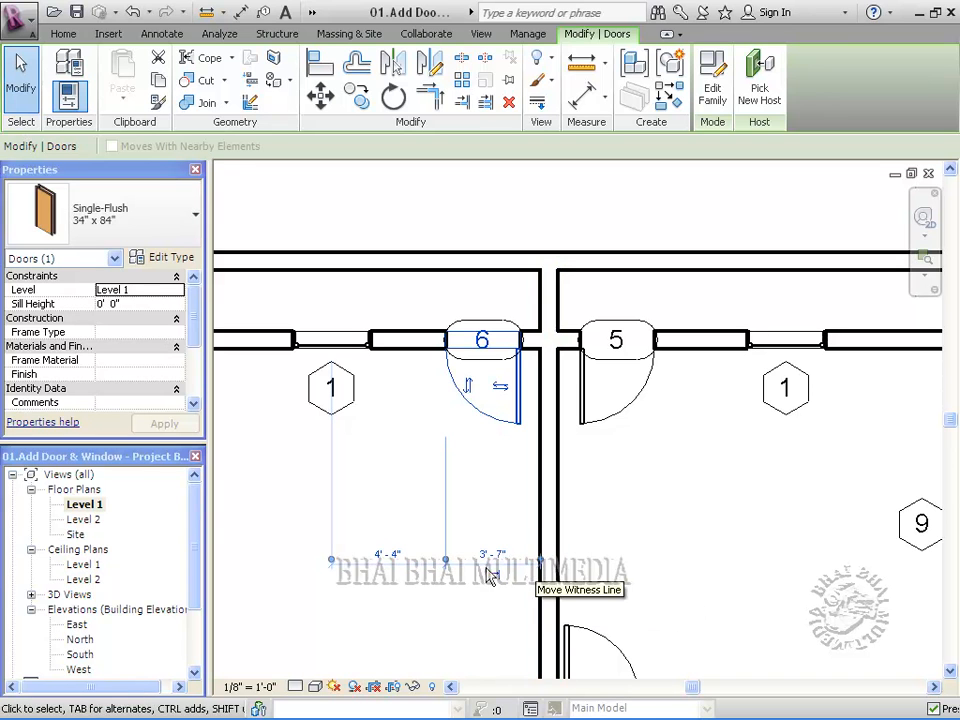
left_click(447, 563)
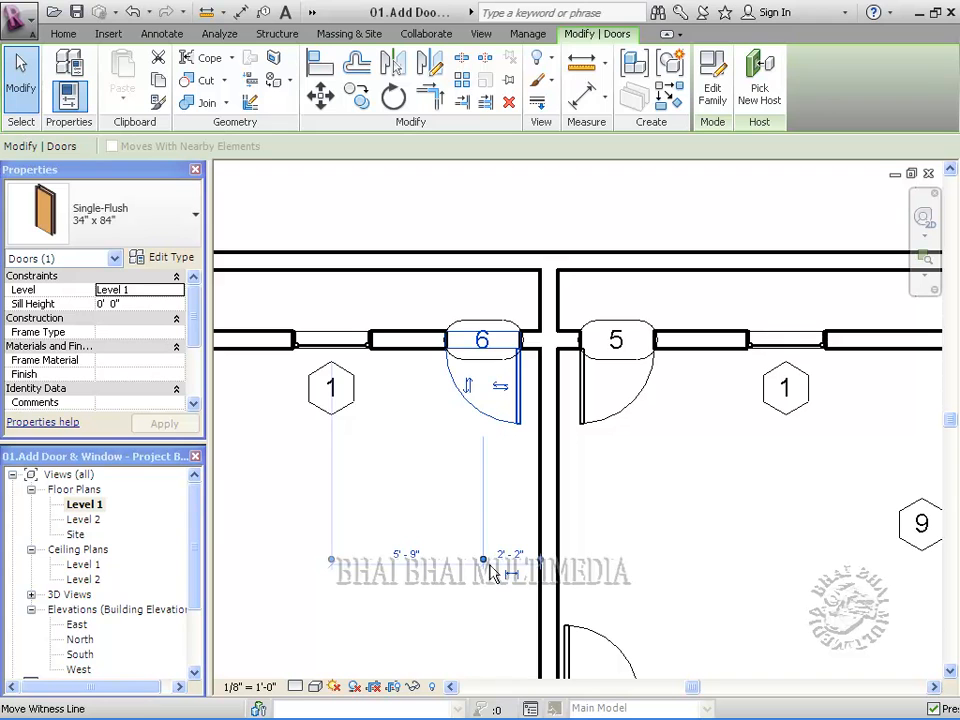
left_click(485, 567)
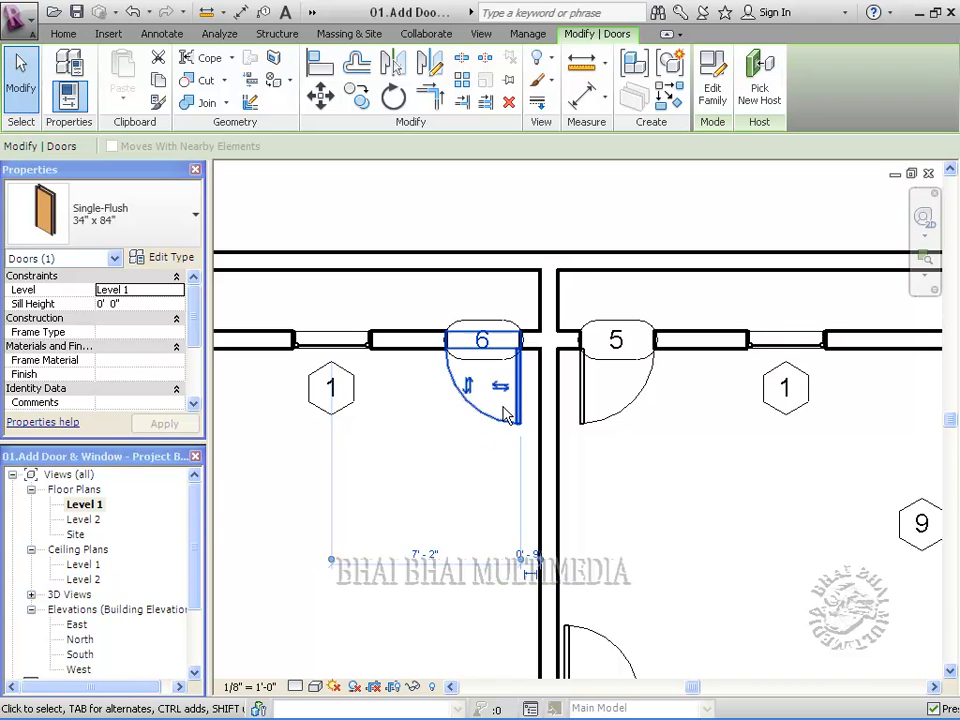
Step: Set the distance between door 6's edge and the vertical wall face to 10"
scroll(551, 588, "up", 5)
scroll(540, 560, "up", 2)
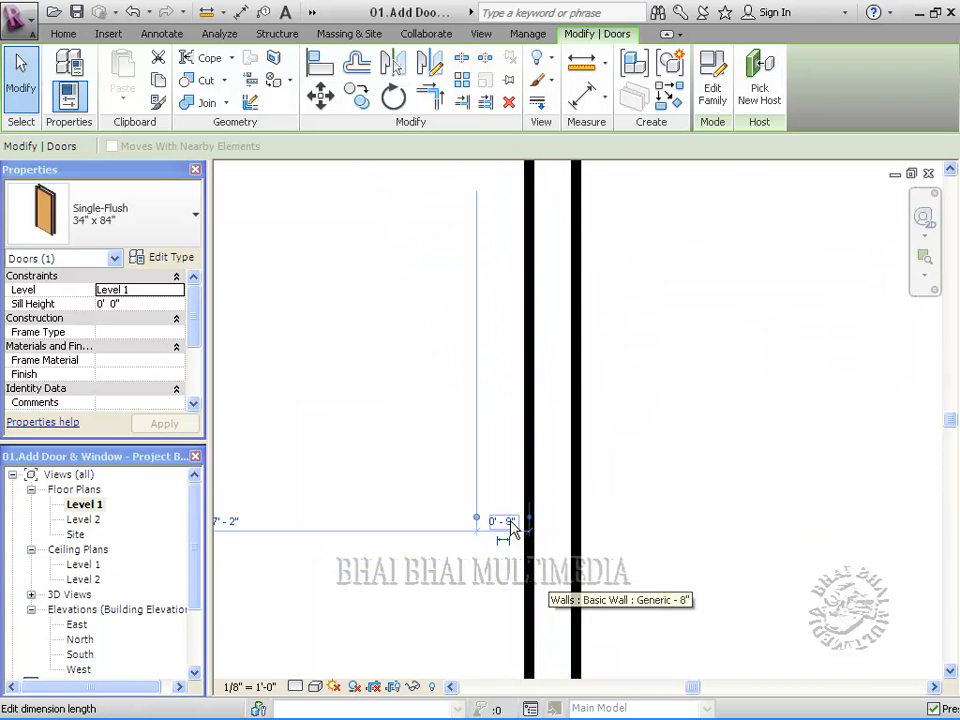
left_click(506, 522)
type("10")
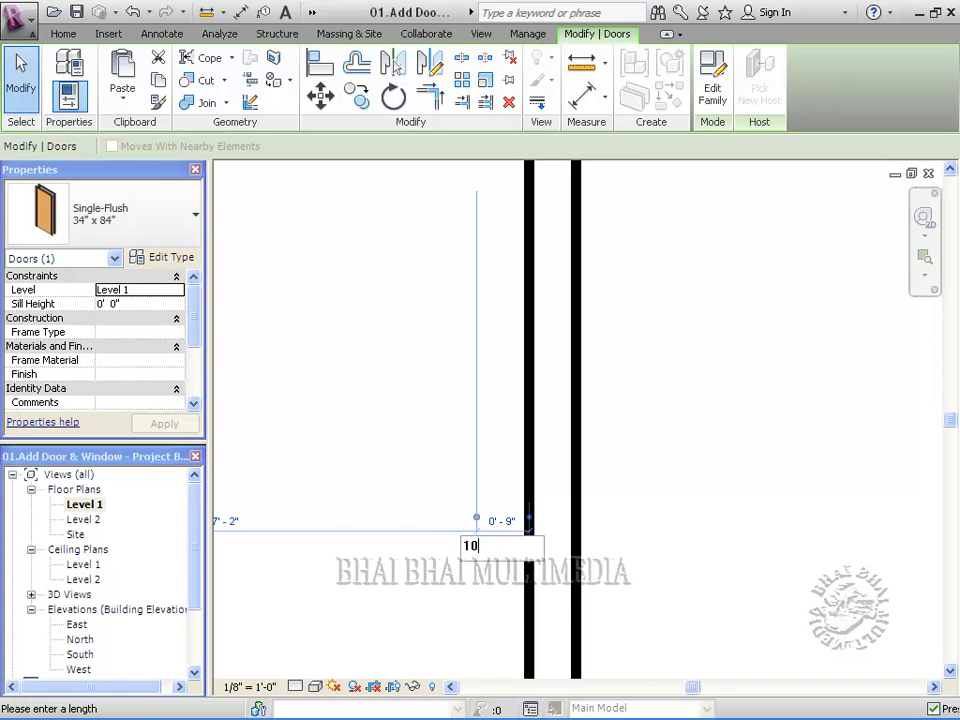
type("\"")
key("Return")
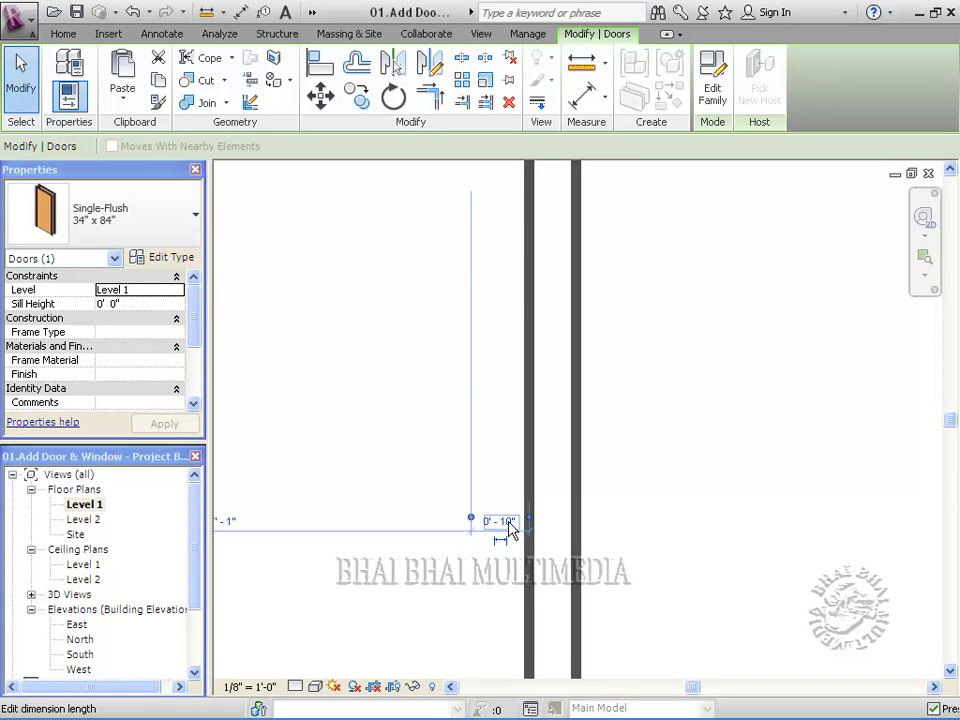
Step: Reference door 3's temporary dimension from the near face of the horizontal wall below it to the door's nearest edge
scroll(592, 573, "down", 3)
scroll(592, 573, "down", 3)
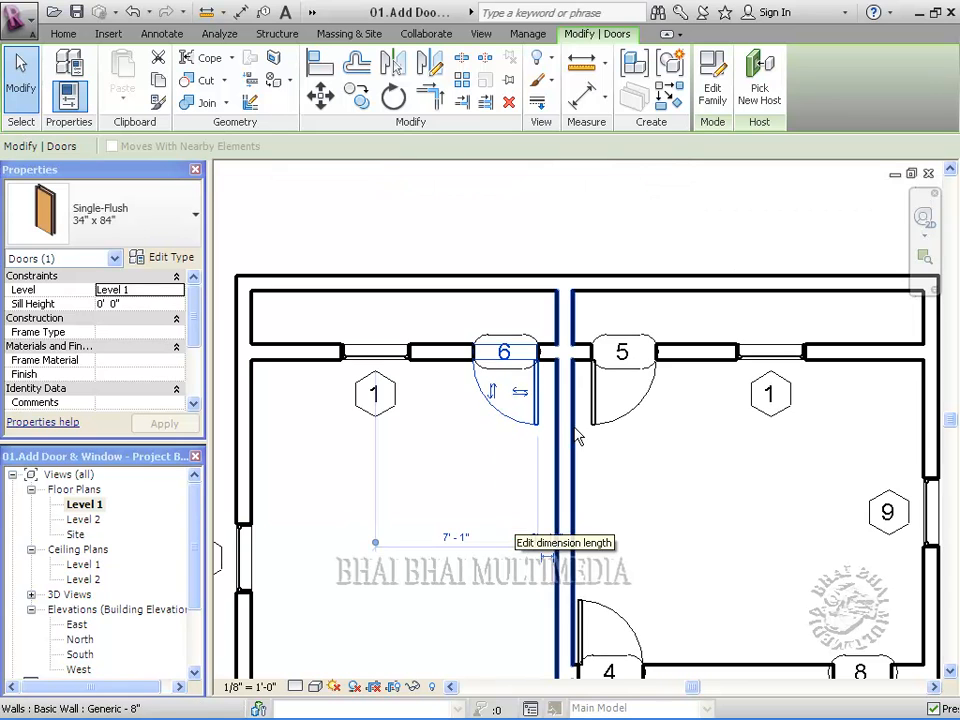
middle_click_drag(592, 573, 598, 337)
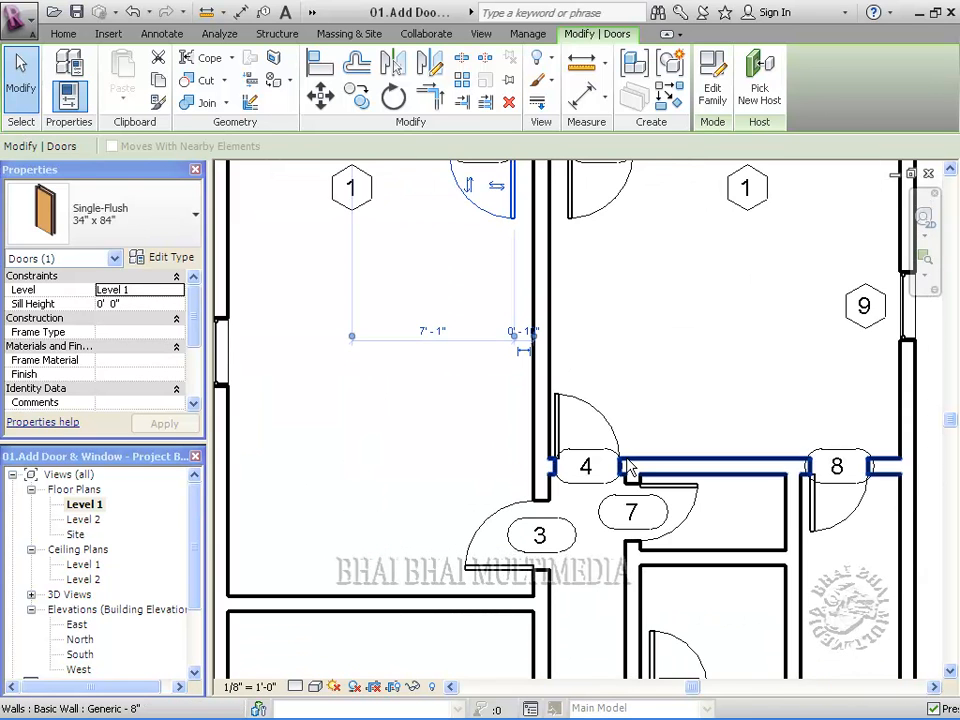
scroll(621, 463, "down", 2)
middle_click_drag(659, 565, 623, 466)
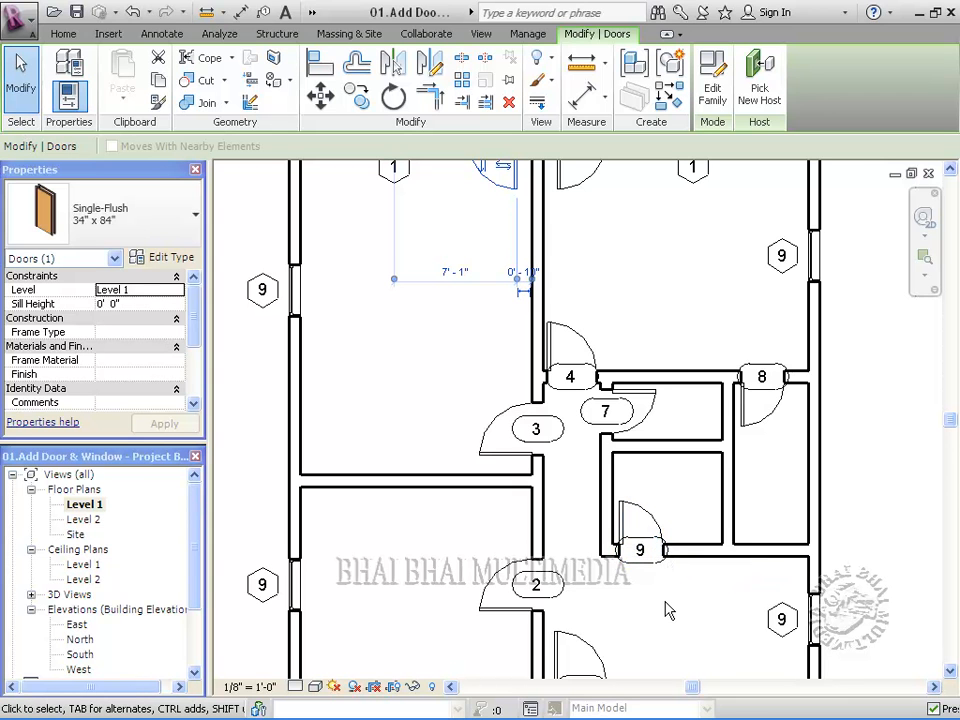
scroll(667, 611, "up", 3)
left_click(386, 324)
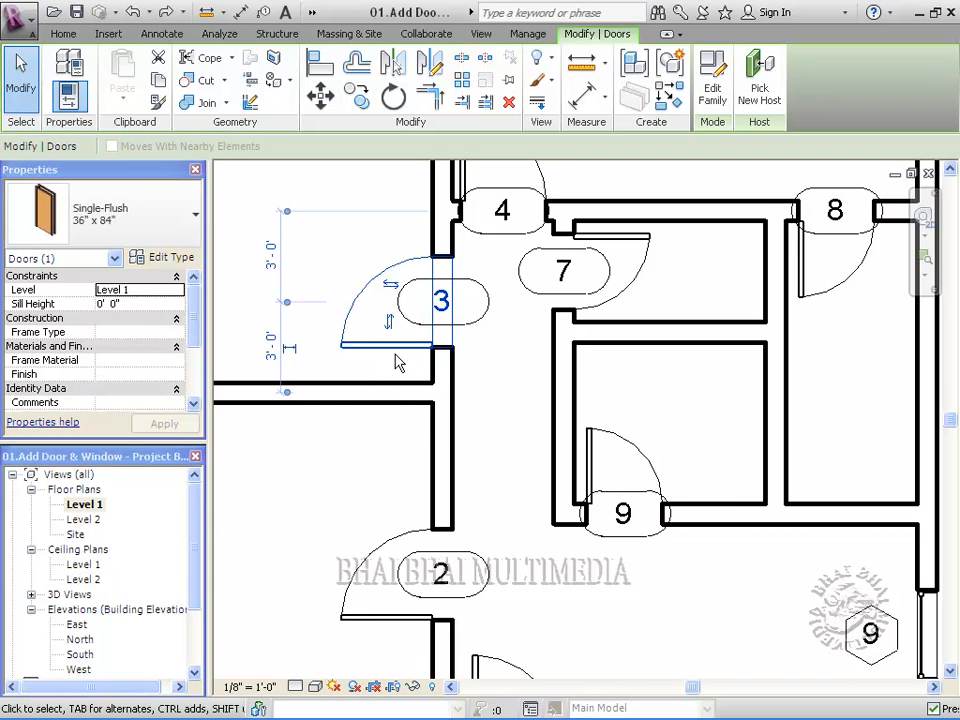
mouse_move(287, 397)
left_mouse_down()
mouse_move(285, 410)
mouse_move(289, 388)
left_mouse_up()
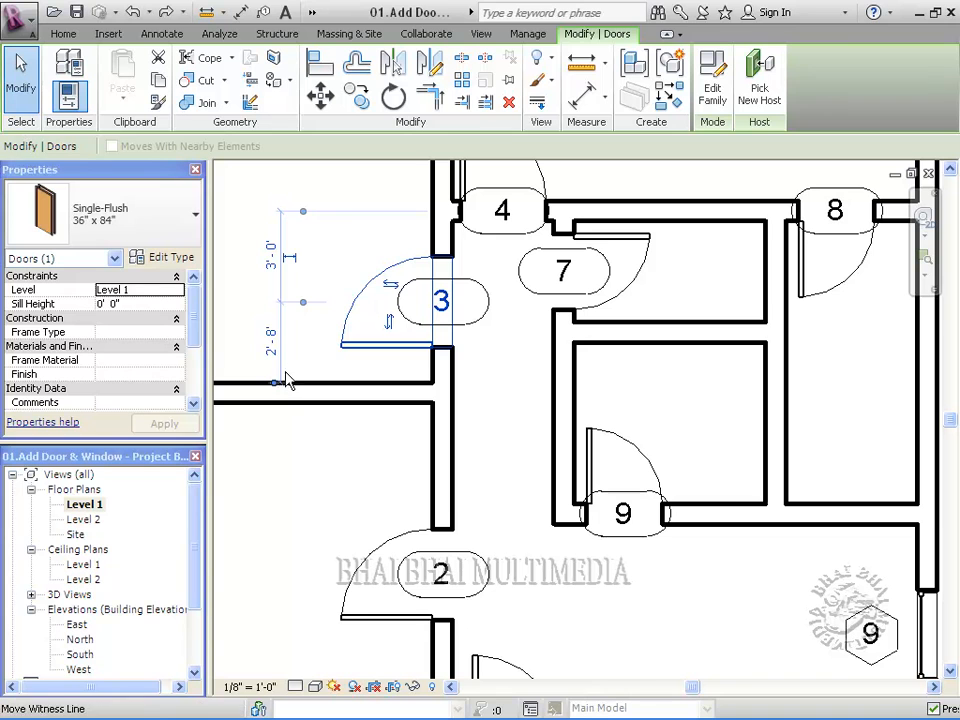
left_click(304, 307)
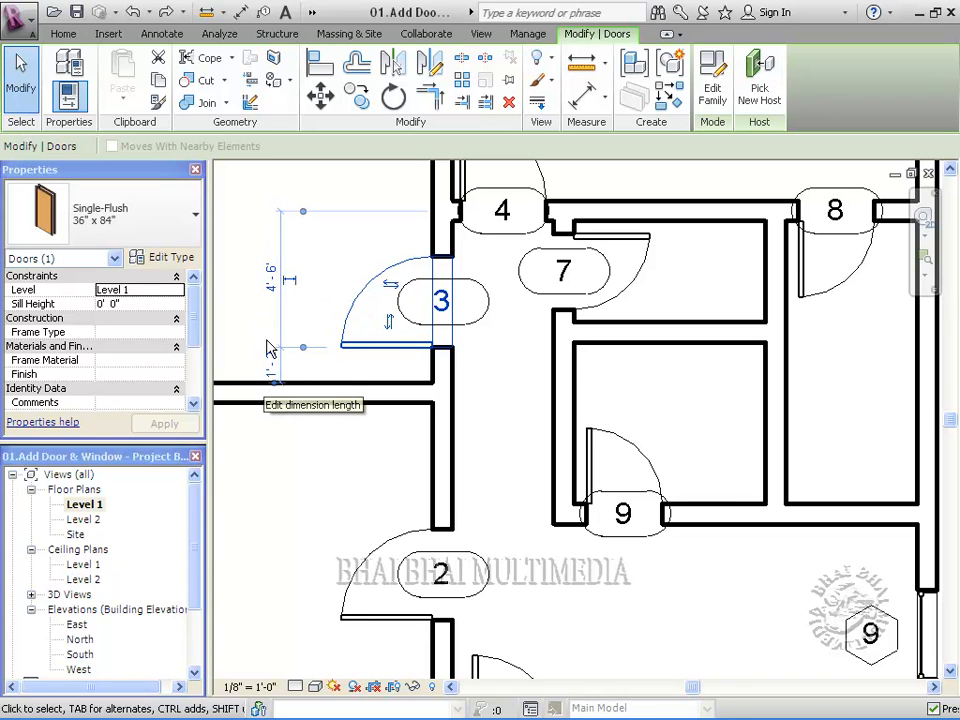
Step: Set the distance between door 3's nearest edge and the face of the horizontal wall below it to 10"
left_click(330, 364)
left_click(394, 343)
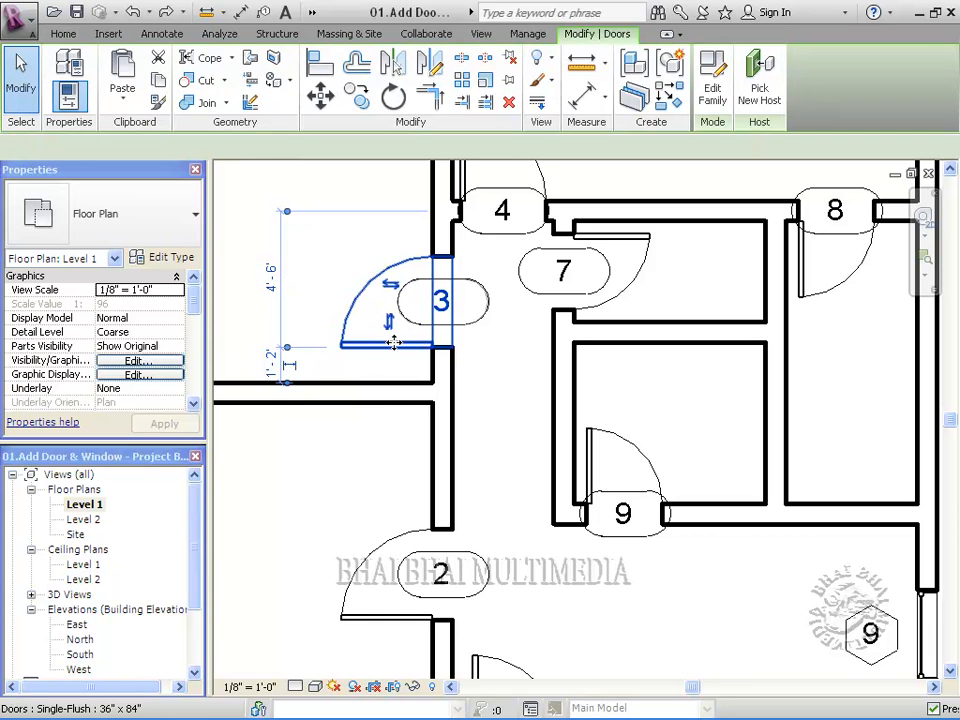
scroll(343, 432, "up", 2)
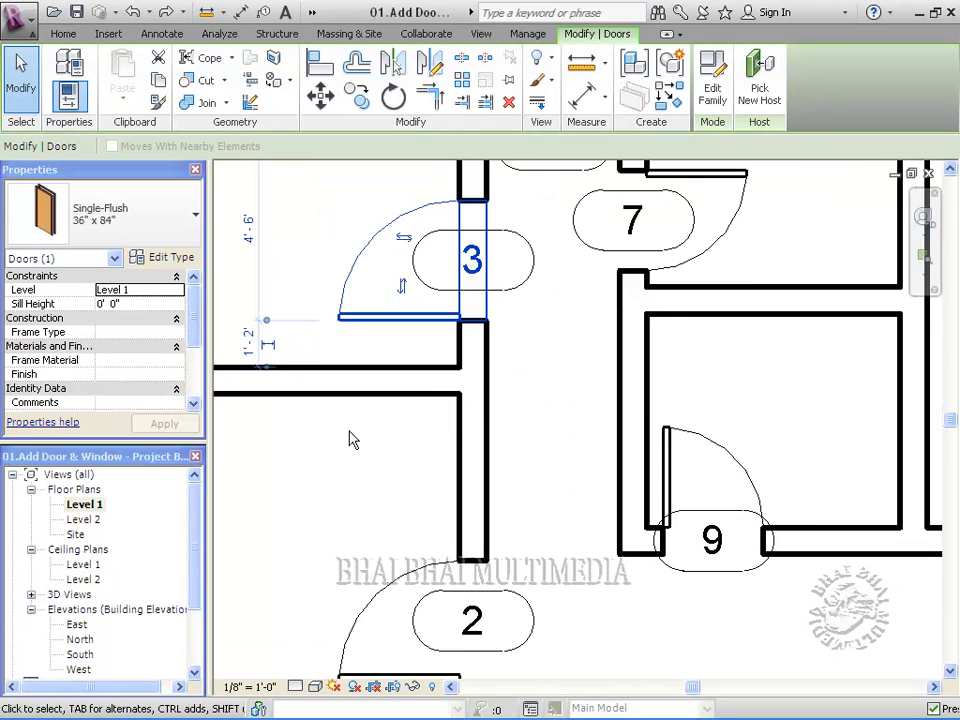
left_click(236, 345)
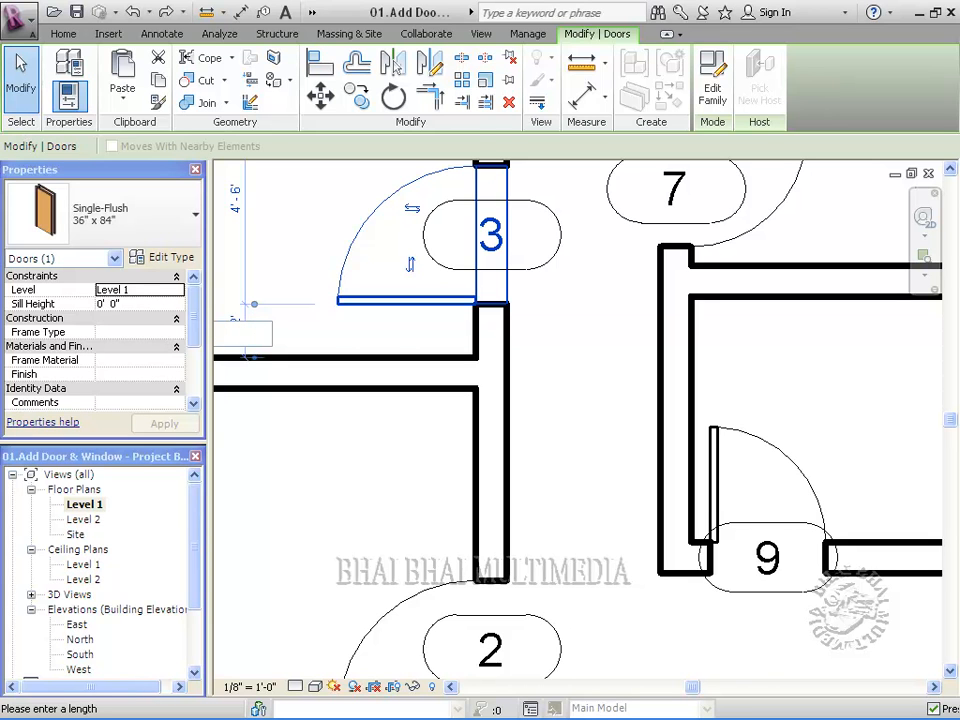
key("Escape")
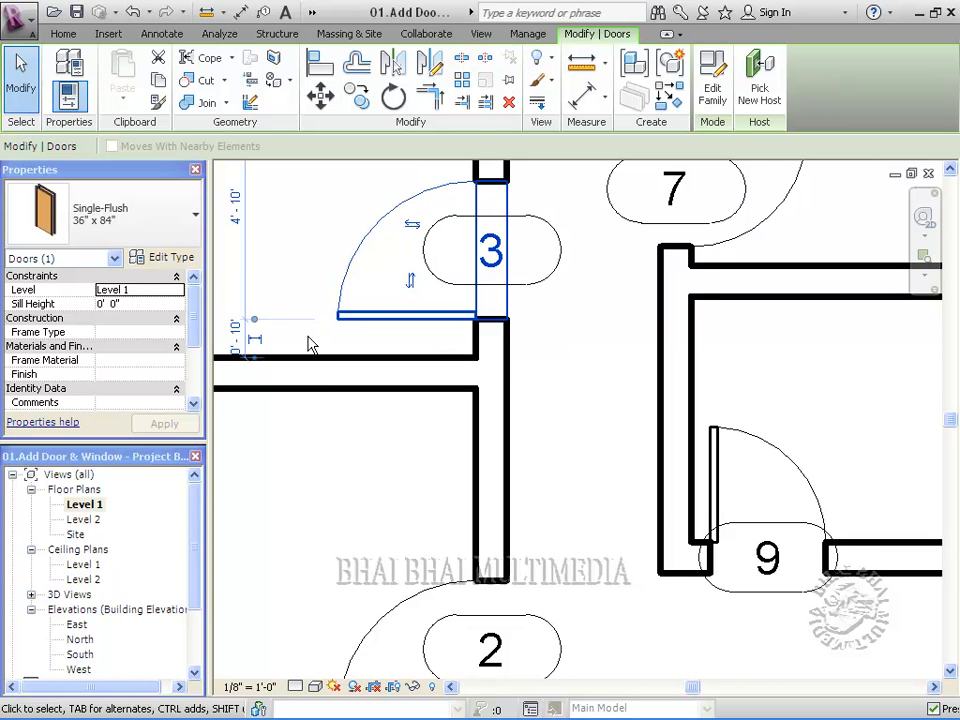
Step: Add an aligned dimension through window 9 in the upper-left room's exterior wall, between crossing wall centrelines, and toggle equality on and off to centre the window
scroll(340, 364, "down", 2)
scroll(365, 415, "down", 2)
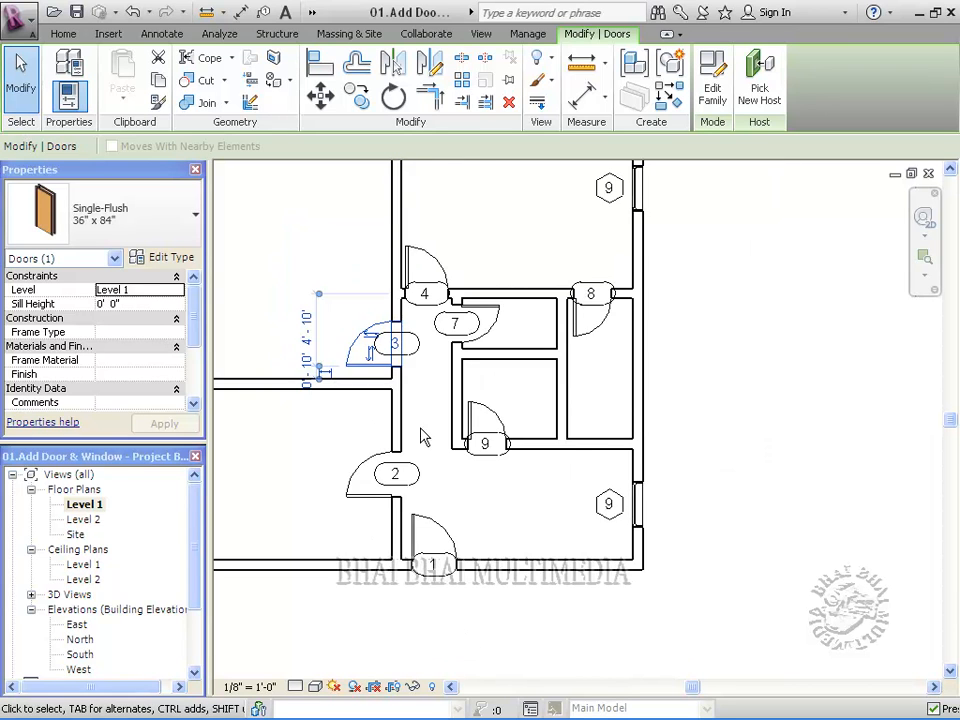
scroll(551, 444, "down", 2)
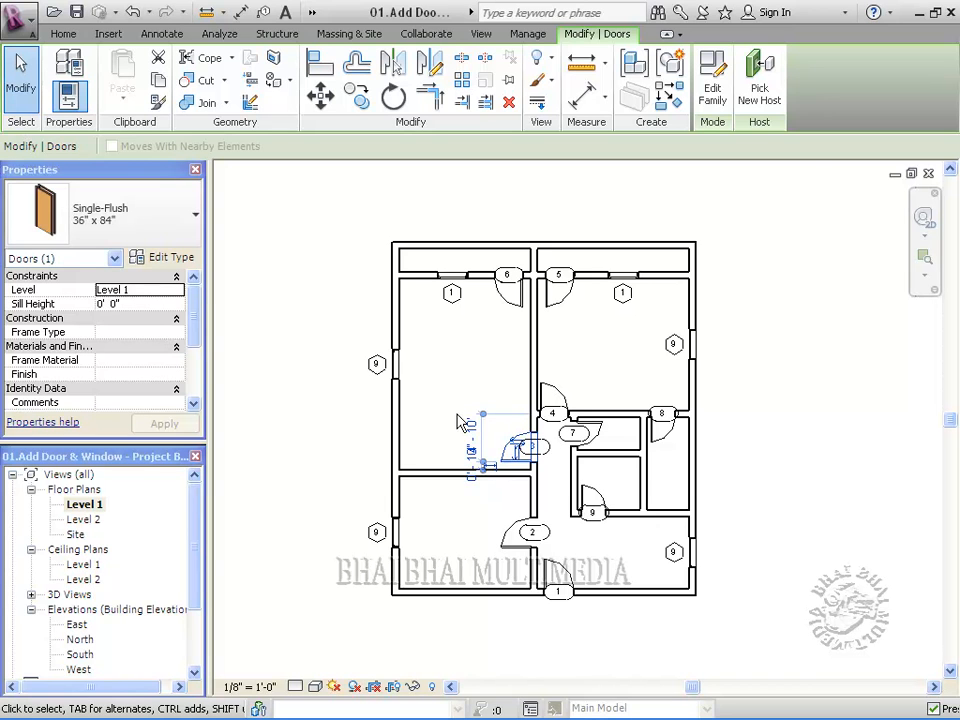
scroll(457, 422, "up", 2)
middle_click_drag(450, 318, 461, 377)
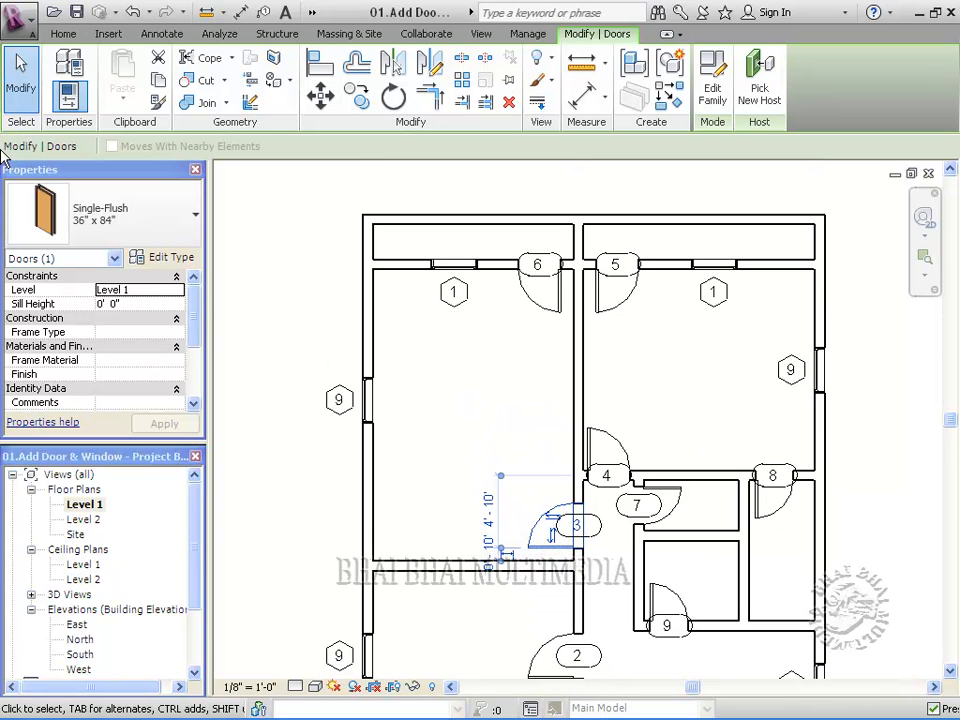
left_click(152, 34)
left_click(62, 70)
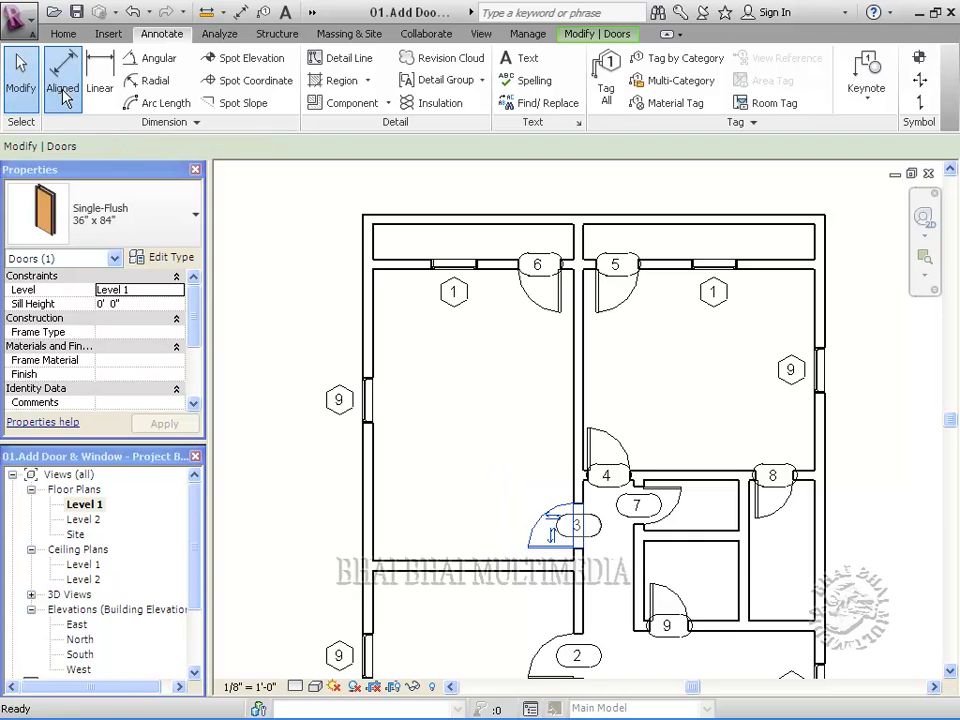
left_click(355, 262)
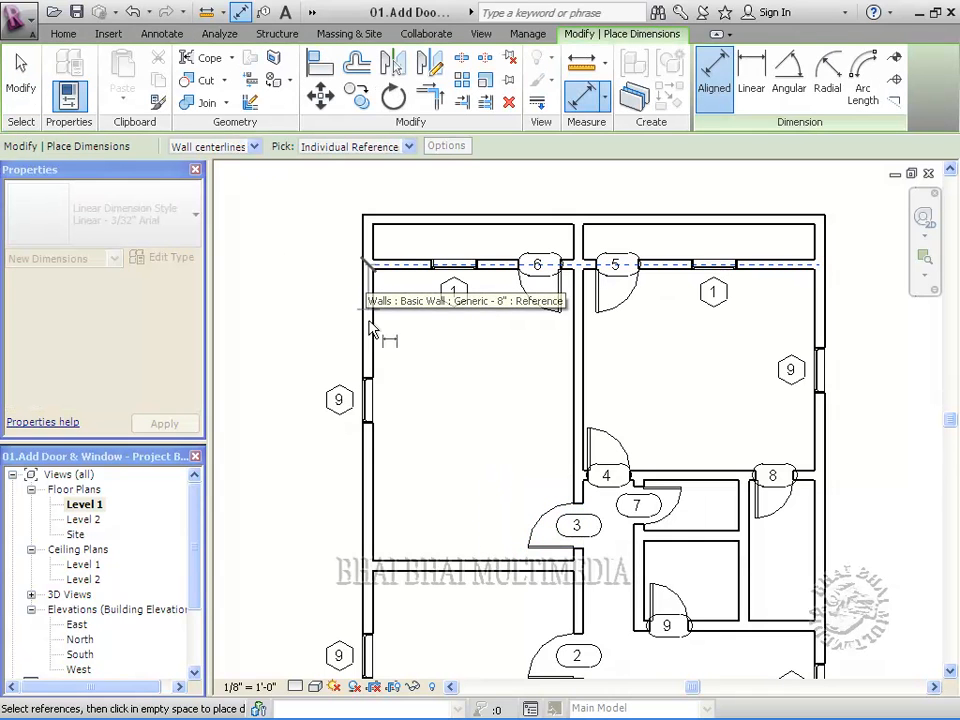
left_click(369, 405)
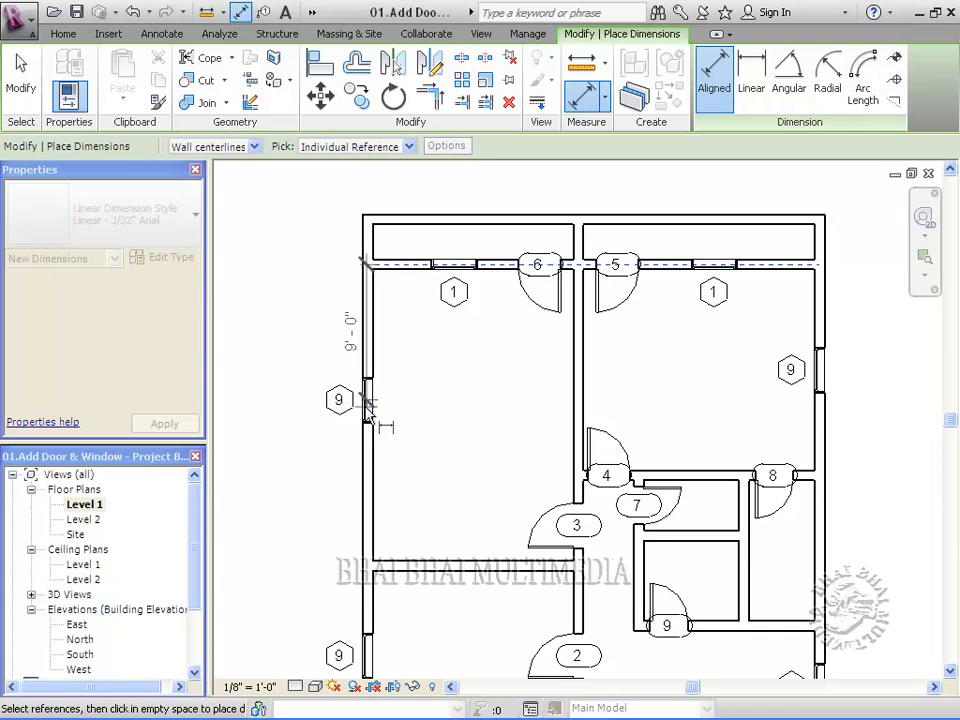
left_click(374, 569)
left_click(301, 372)
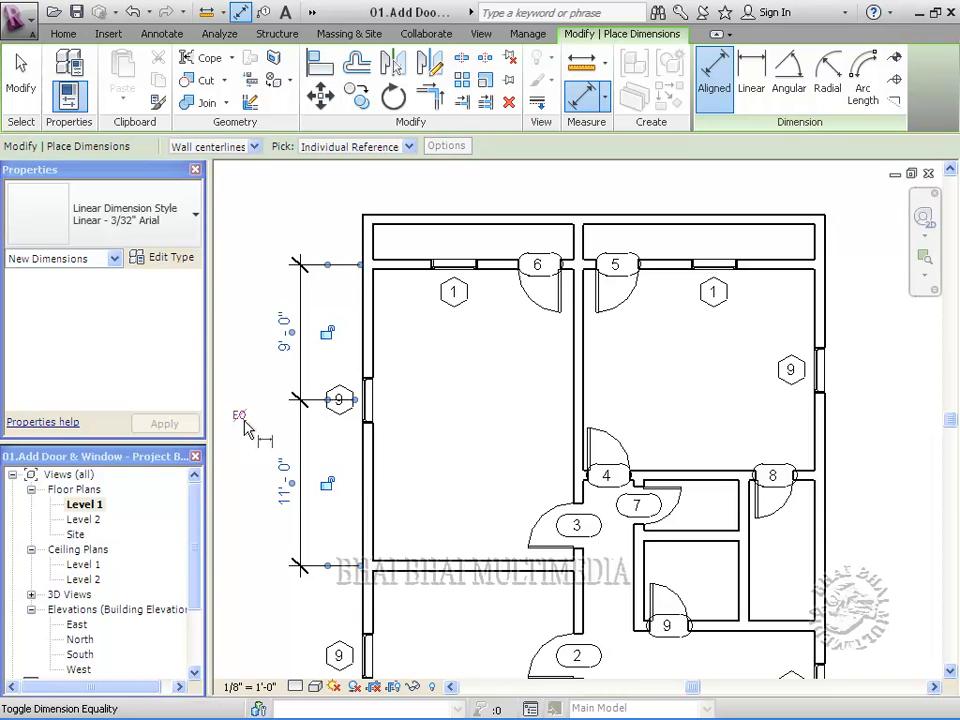
left_click(240, 418)
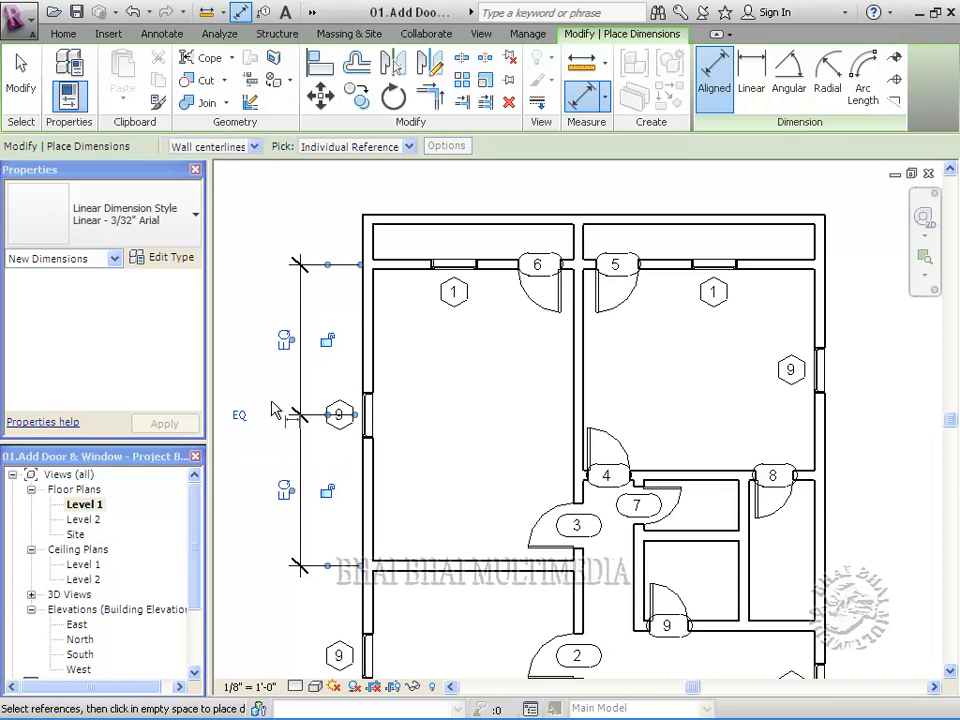
left_click(243, 418)
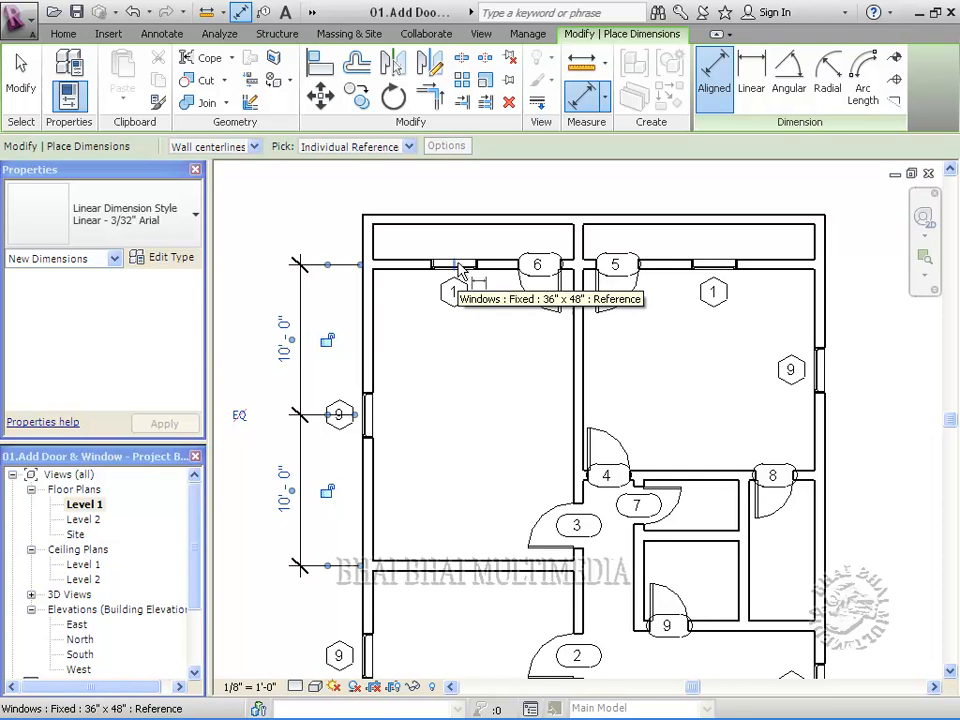
Step: Dimension the upper-left room's width through window 1 between wall centrelines, above the plan, and centre the window by toggling equality on and off
left_click(370, 293)
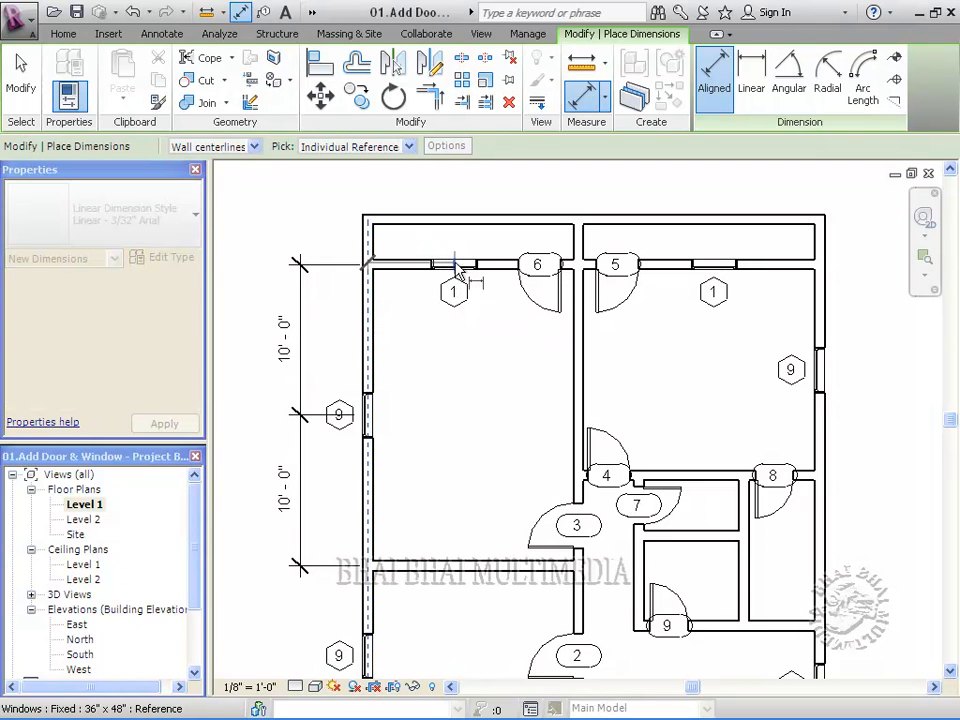
left_click(578, 272)
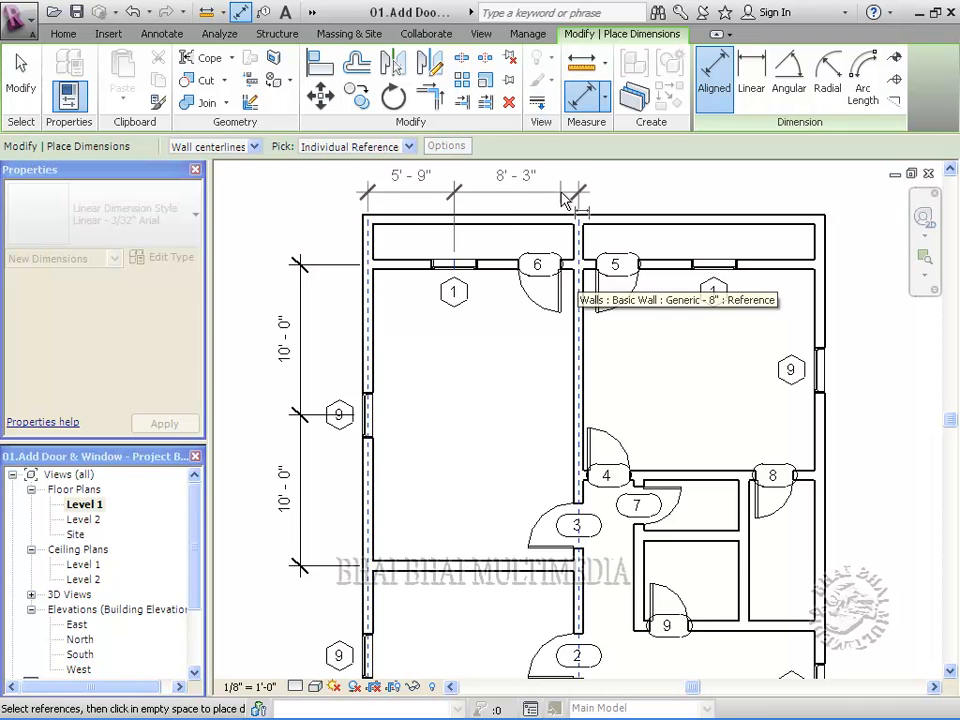
left_click(563, 199)
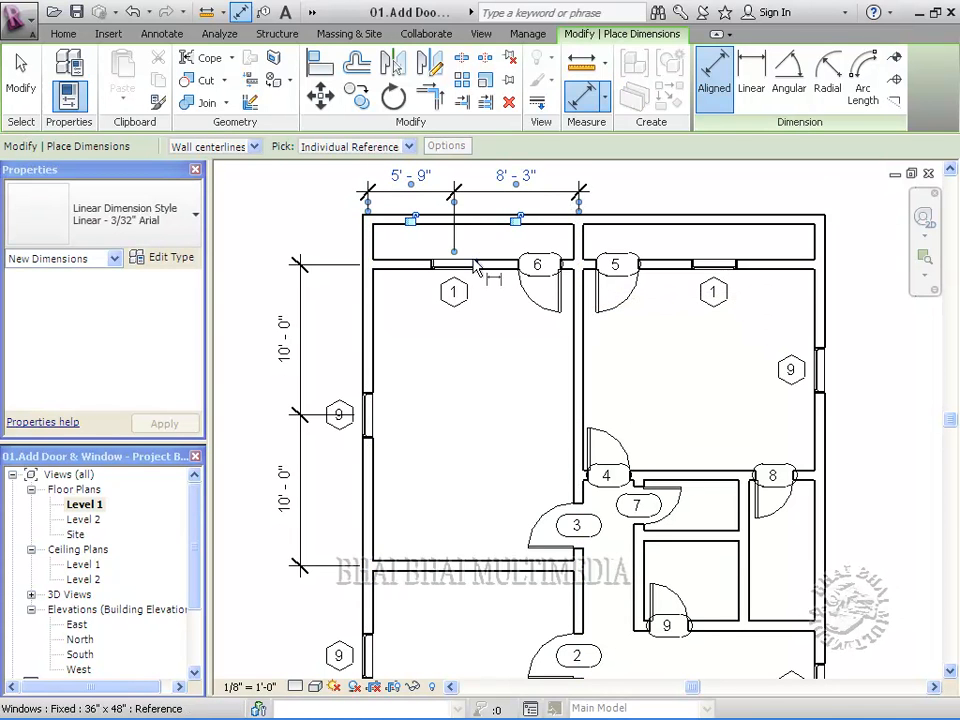
middle_click_drag(481, 289, 493, 396)
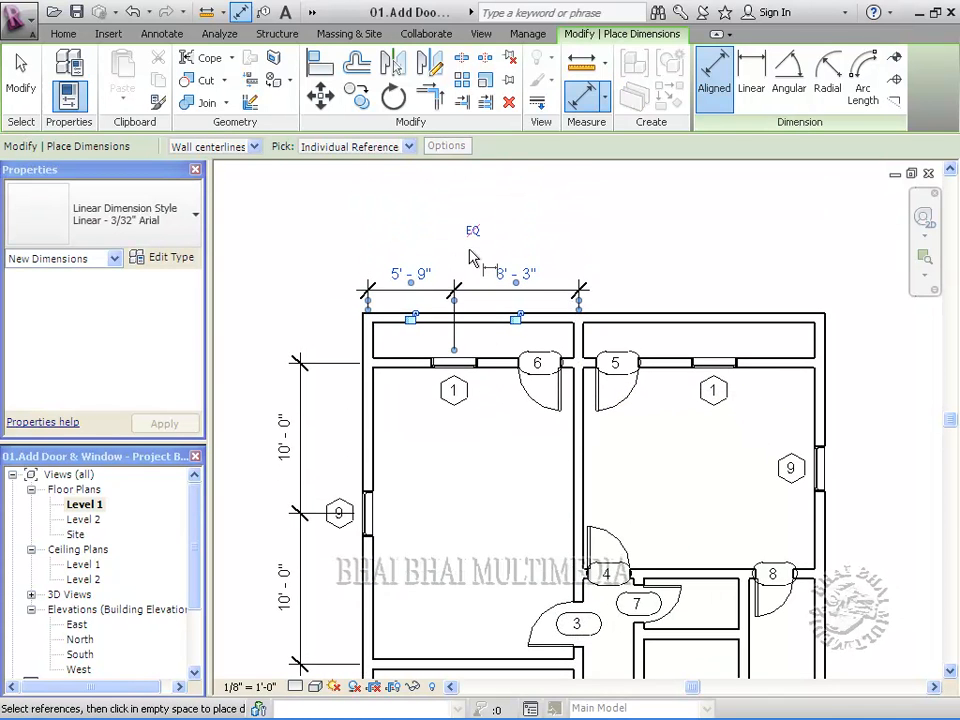
left_click(472, 232)
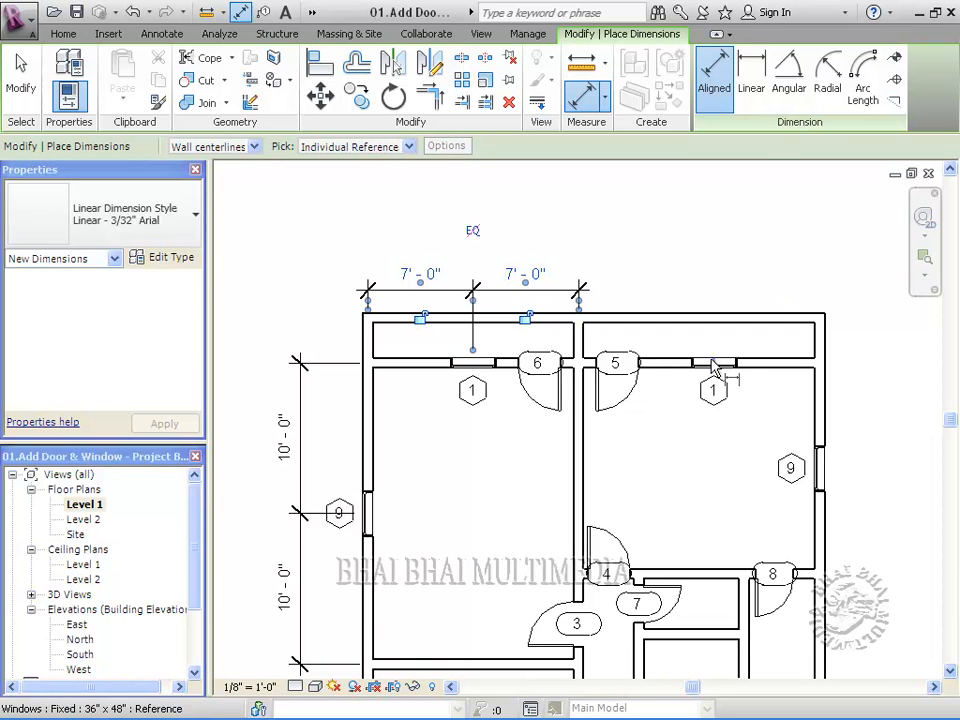
Step: Dimension the upper-right room's width through window 1 between wall centrelines, in line with the existing string, and centre the window by toggling equality on and off
left_click(580, 377)
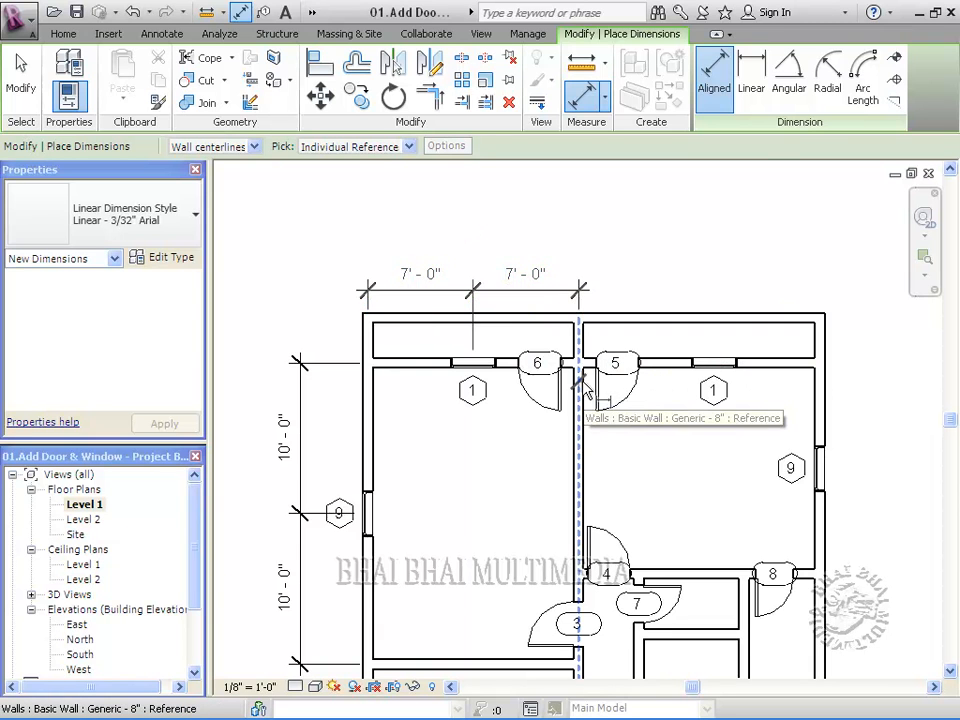
left_click(718, 366)
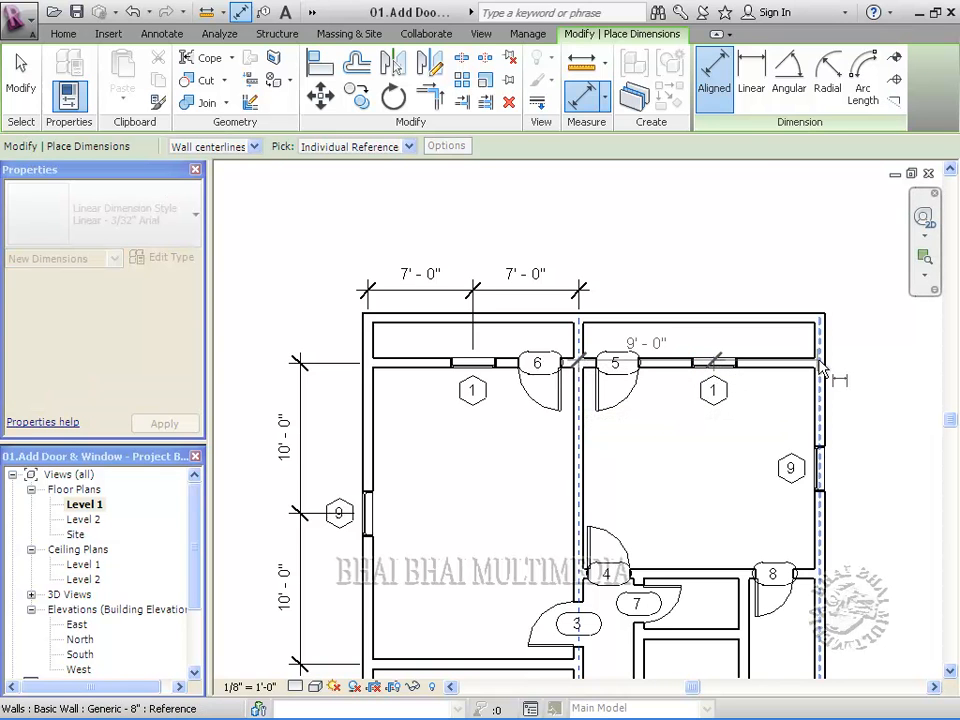
left_click(820, 368)
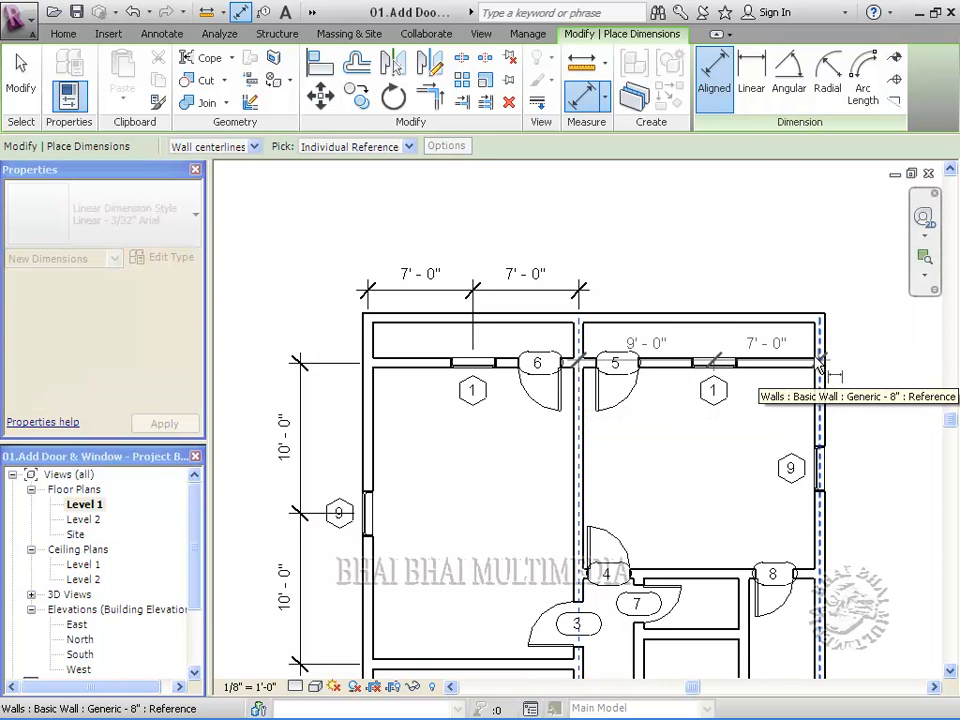
left_click(772, 296)
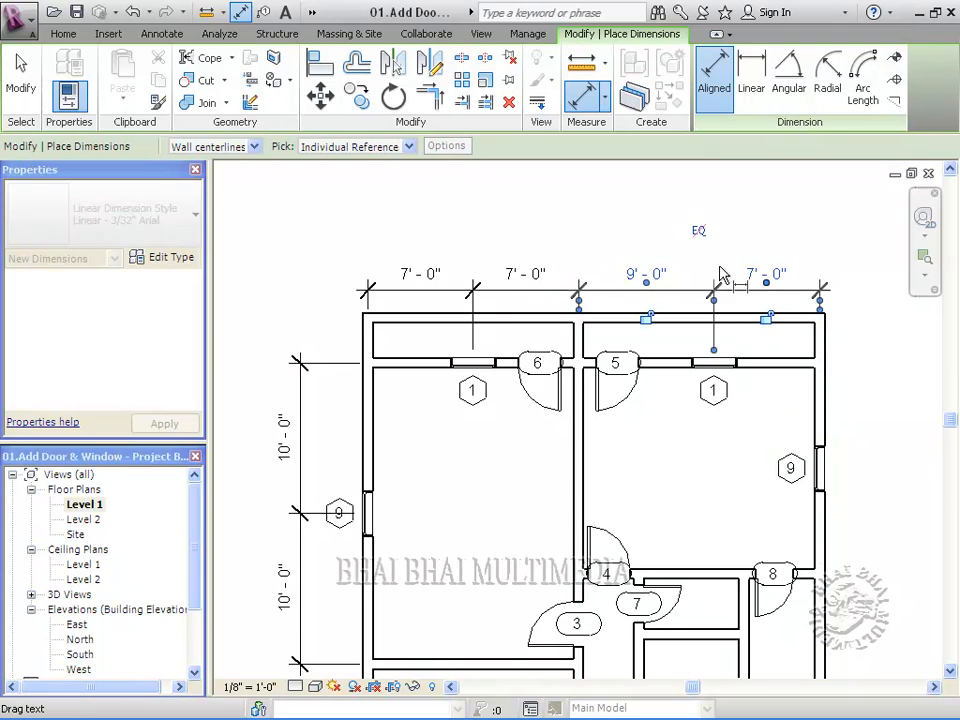
left_click(698, 232)
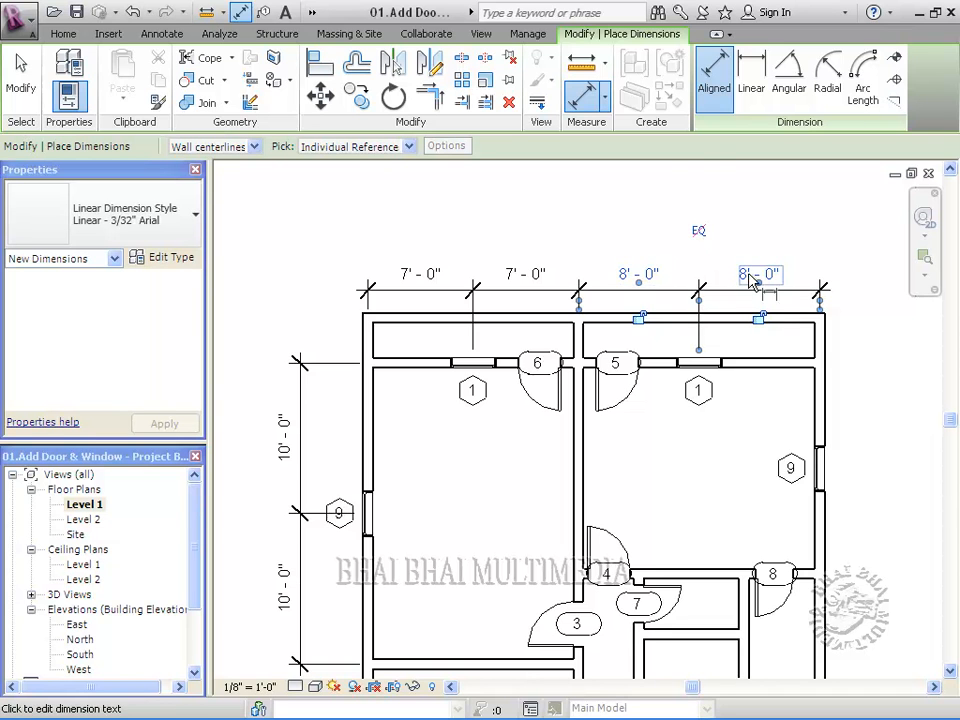
Step: Add an aligned dimension outside the upper-right room's exterior wall, from the upper wall centreline through window 9 to the lower wall centreline
scroll(703, 486, "down", 2)
middle_click_drag(728, 570, 566, 457)
scroll(592, 480, "up", 2)
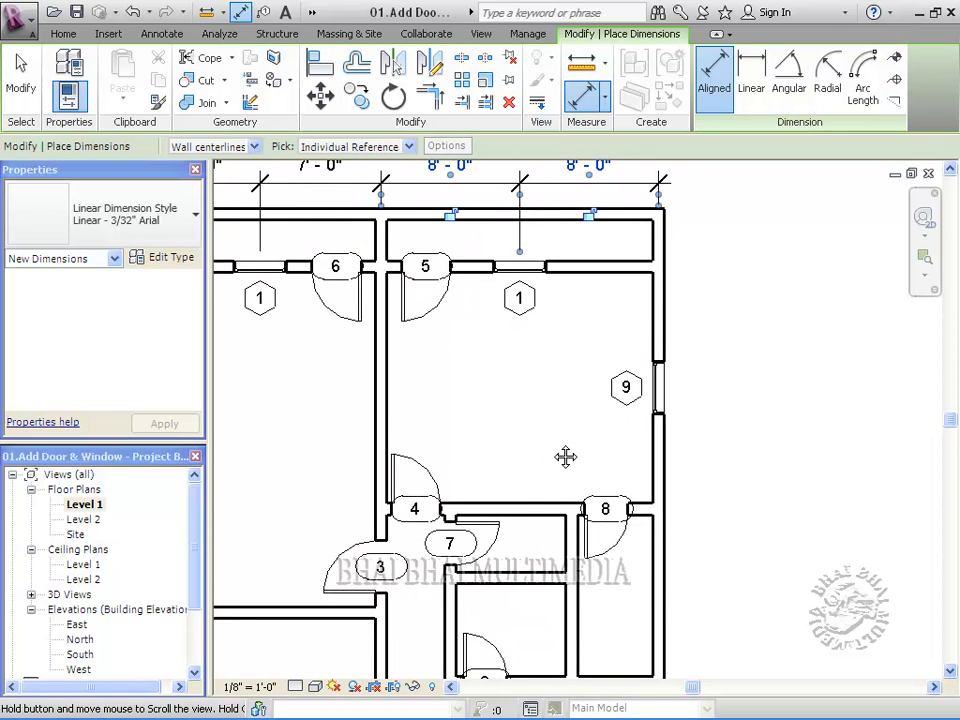
scroll(558, 452, "up", 1)
mouse_move(540, 416)
middle_mouse_down()
mouse_move(555, 439)
mouse_move(548, 428)
middle_mouse_up()
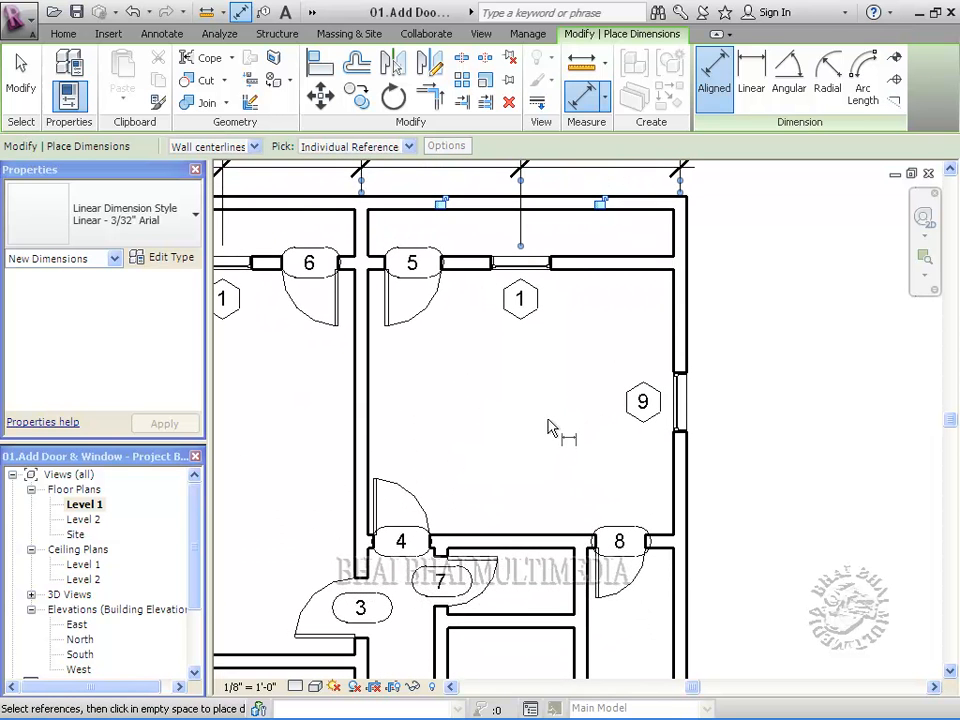
left_click(660, 268)
left_click(660, 268)
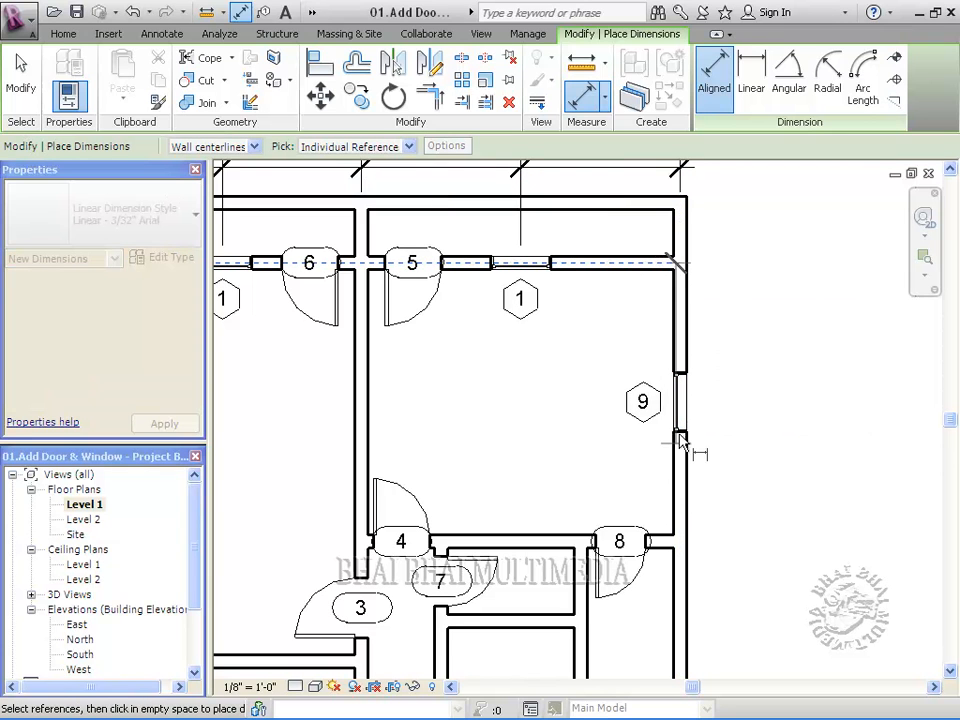
left_click(681, 424)
left_click(666, 543)
left_click(760, 545)
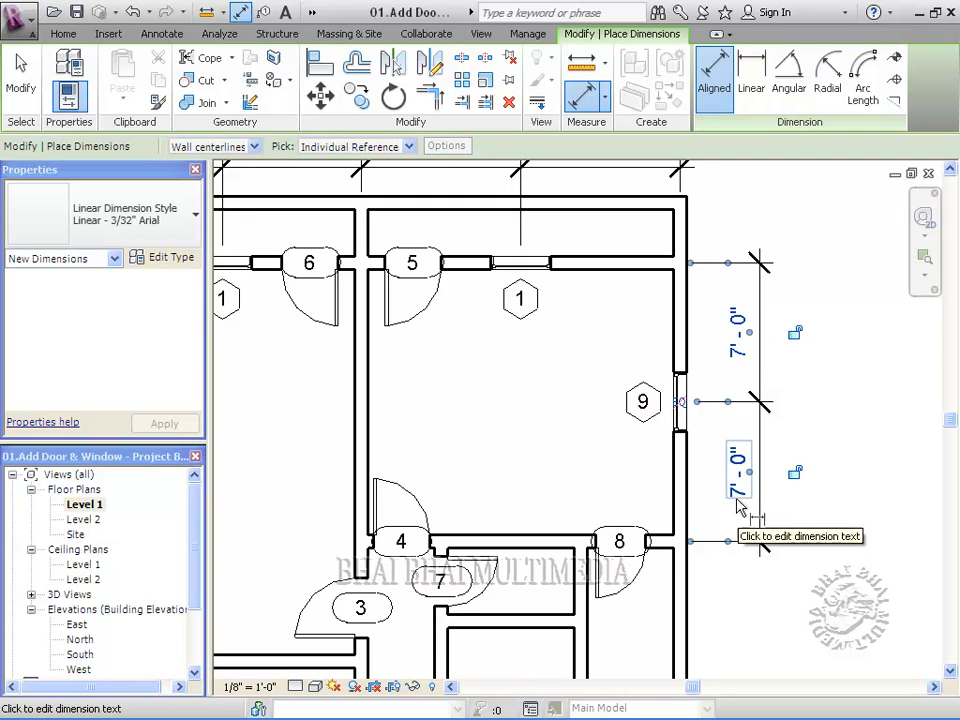
Step: Lock the dimension segments beside the upper-right room's window 9 and finish dimensioning
left_click(794, 472)
middle_click_drag(647, 450, 780, 366)
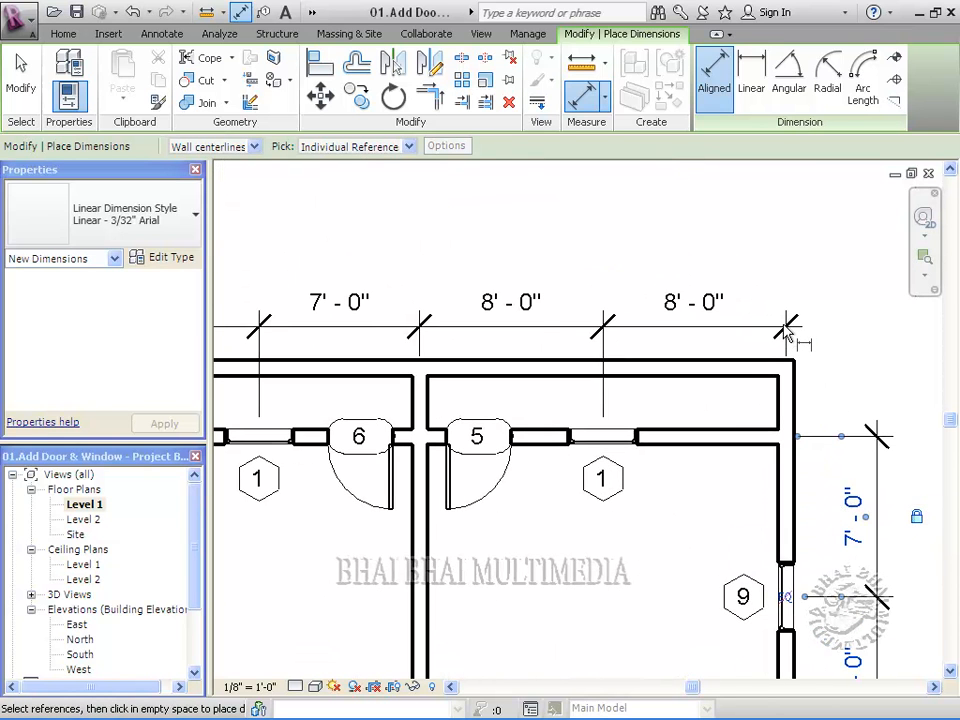
middle_click_drag(654, 570, 675, 476)
left_click(24, 82)
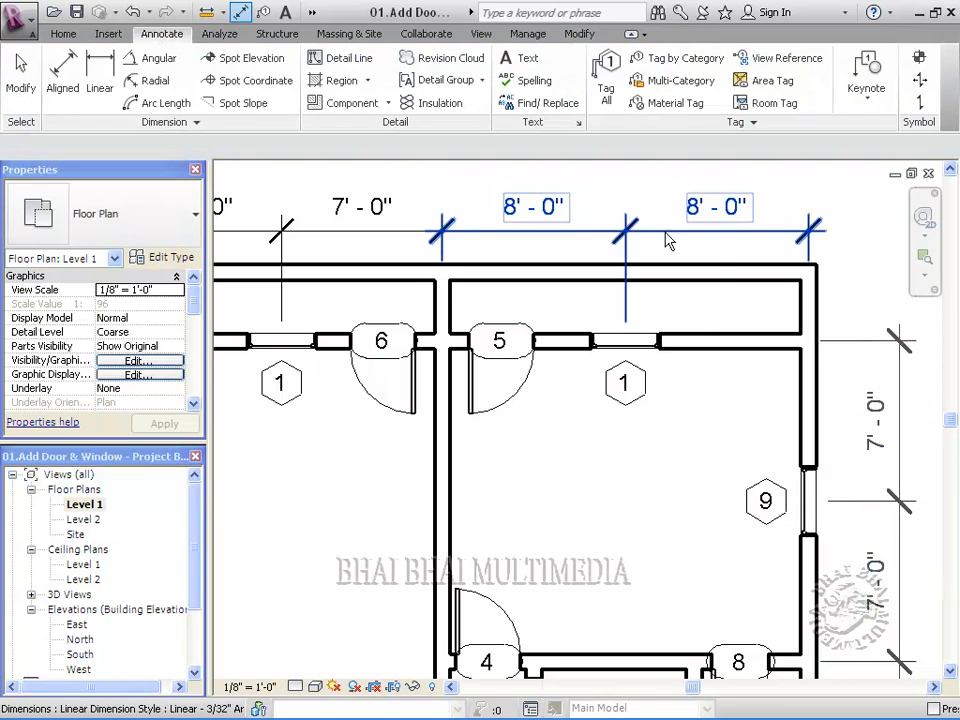
Step: Lock both dimension segments beside the upper-right room's window 1, above the plan
left_click(665, 231)
middle_click_drag(664, 476, 720, 579)
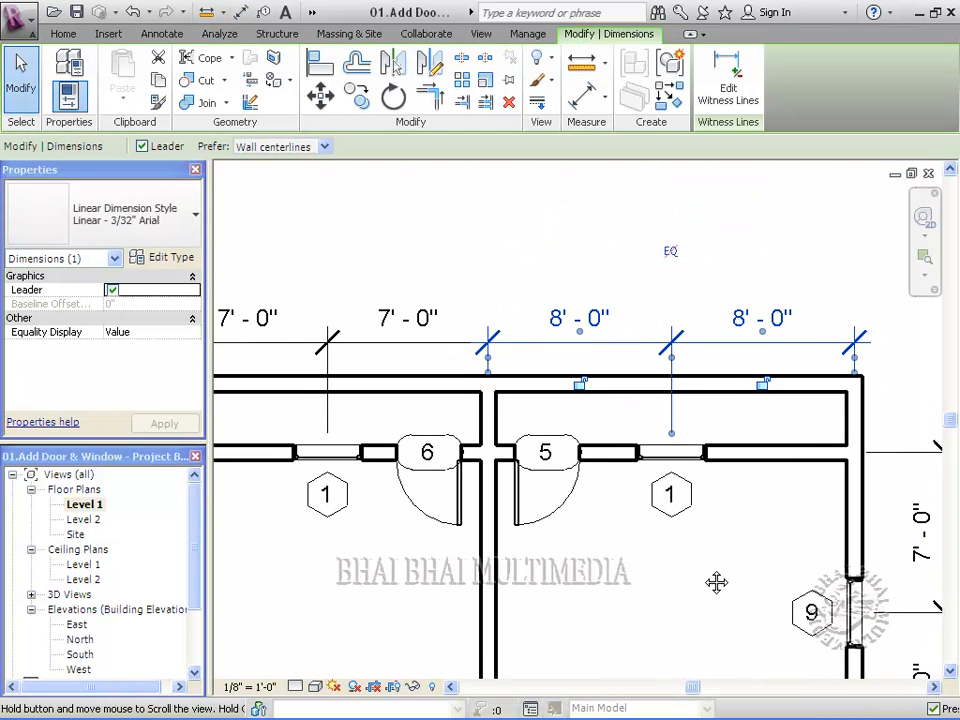
left_click(764, 387)
left_click(582, 388)
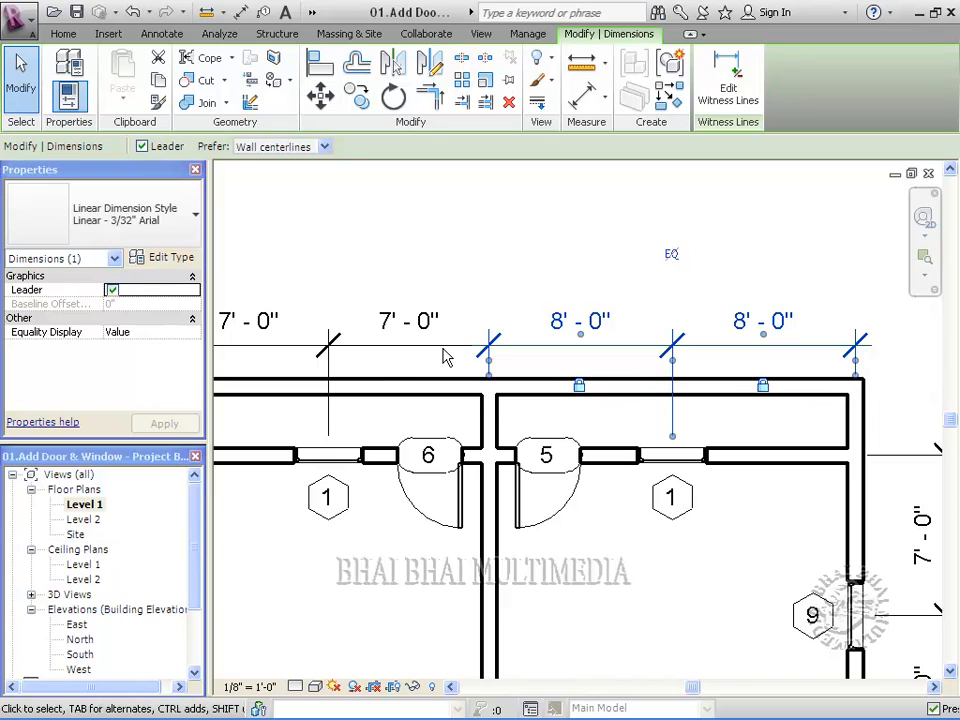
Step: Lock both dimension segments beside the upper-left room's window 1, above the plan, and clear the selection
left_click(407, 330)
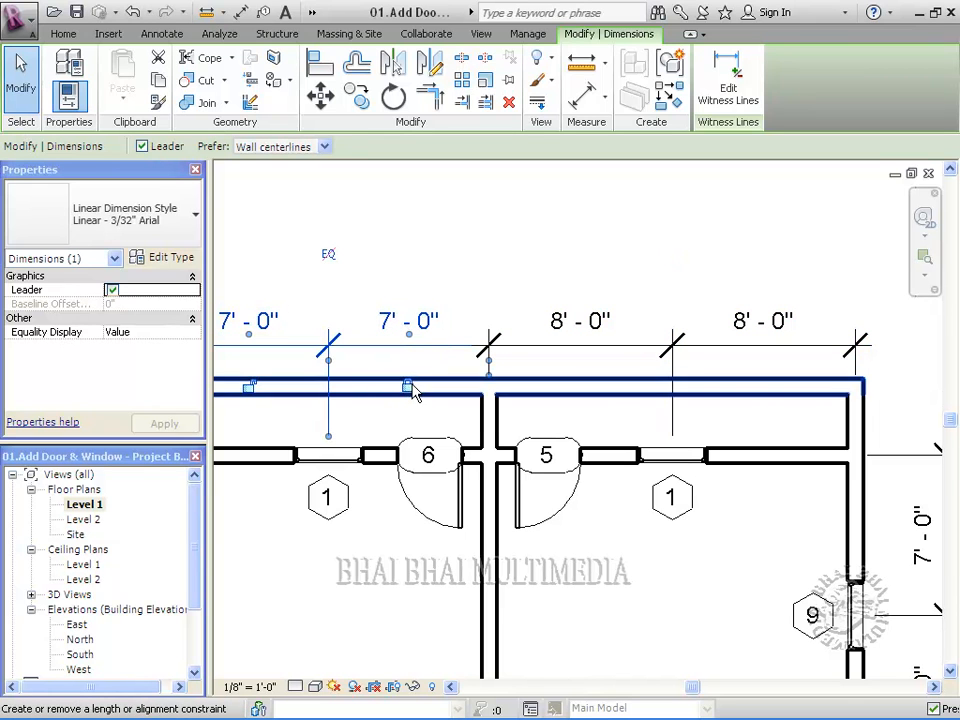
left_click(248, 387)
scroll(347, 508, "down", 2)
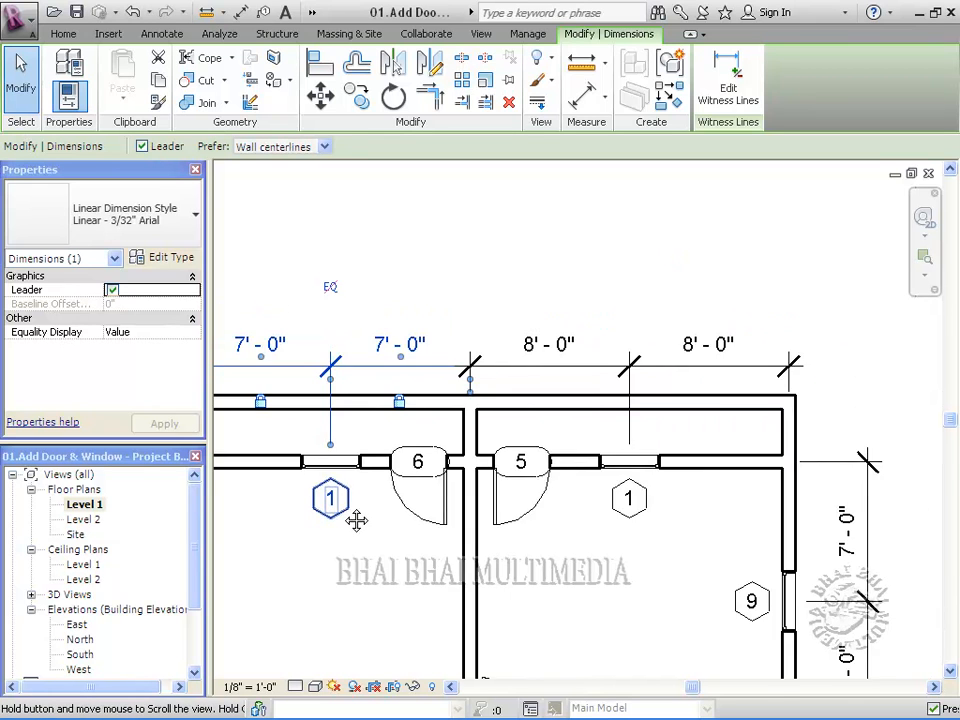
middle_click_drag(357, 575, 540, 474)
middle_click_drag(411, 540, 439, 371)
left_click(285, 378)
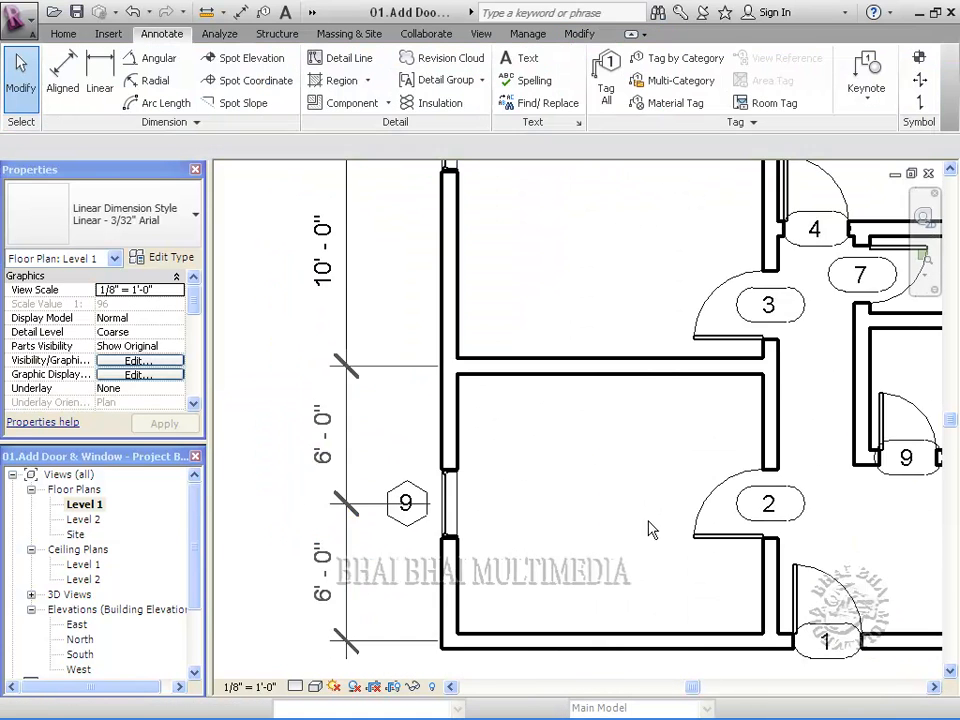
Step: Add an aligned dimension for the building's overall width between the outer side walls' centrelines, above the existing string
scroll(648, 522, "down", 1)
scroll(641, 531, "down", 2)
middle_click_drag(648, 512, 484, 553)
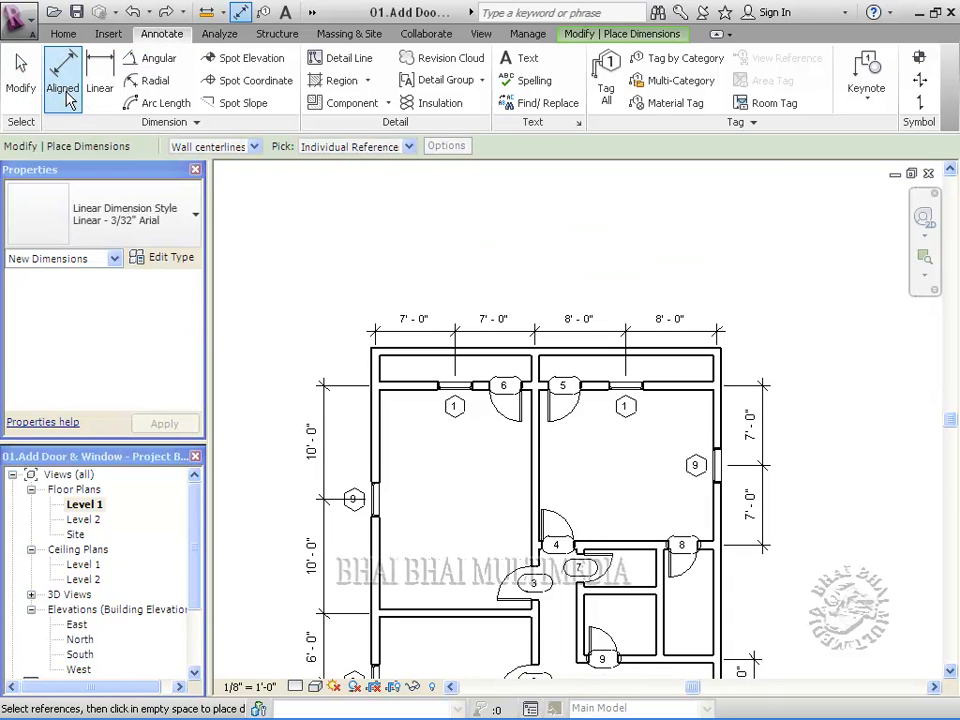
left_click(378, 370)
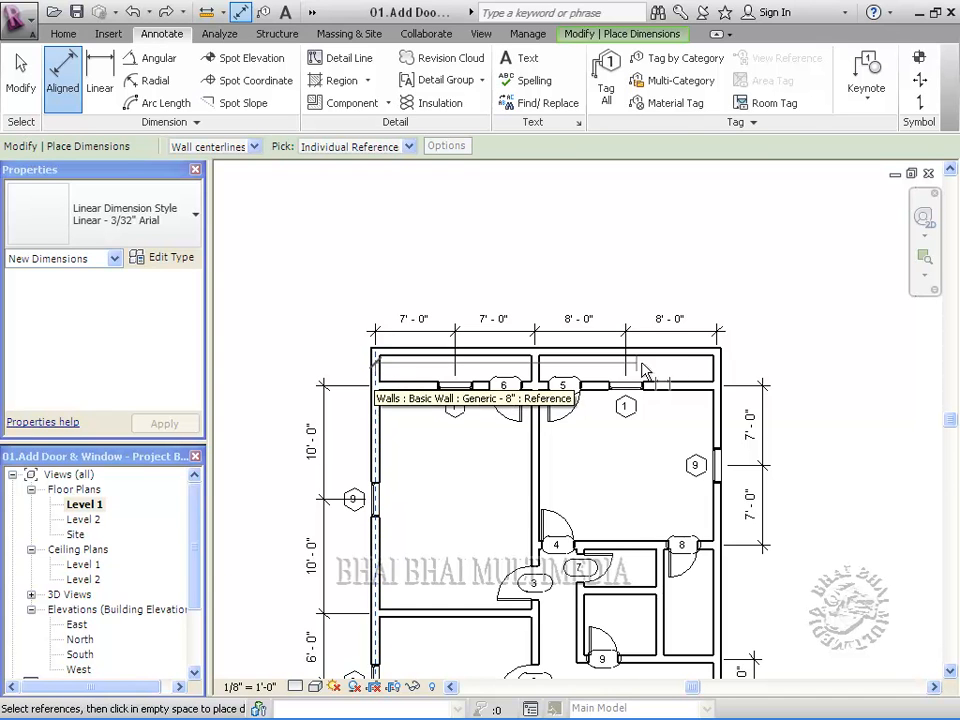
left_click(715, 370)
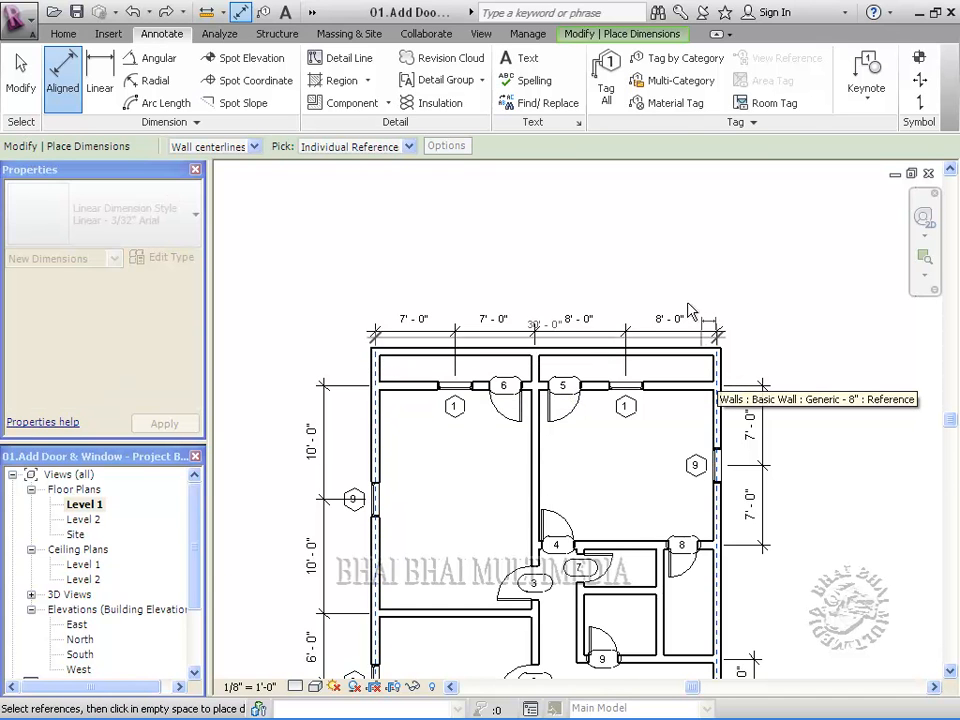
left_click(678, 271)
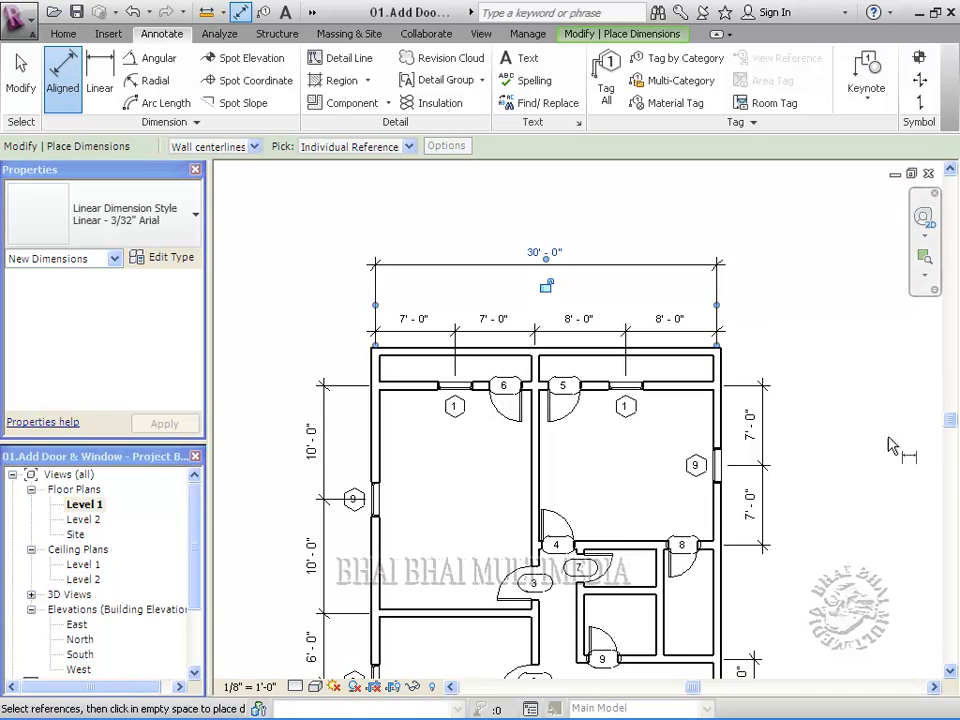
Step: Add an aligned dimension for the building's overall depth between the uppermost and lowermost walls' centrelines, outside the left-hand dimension string
scroll(872, 462, "down", 2)
middle_click_drag(855, 462, 784, 322)
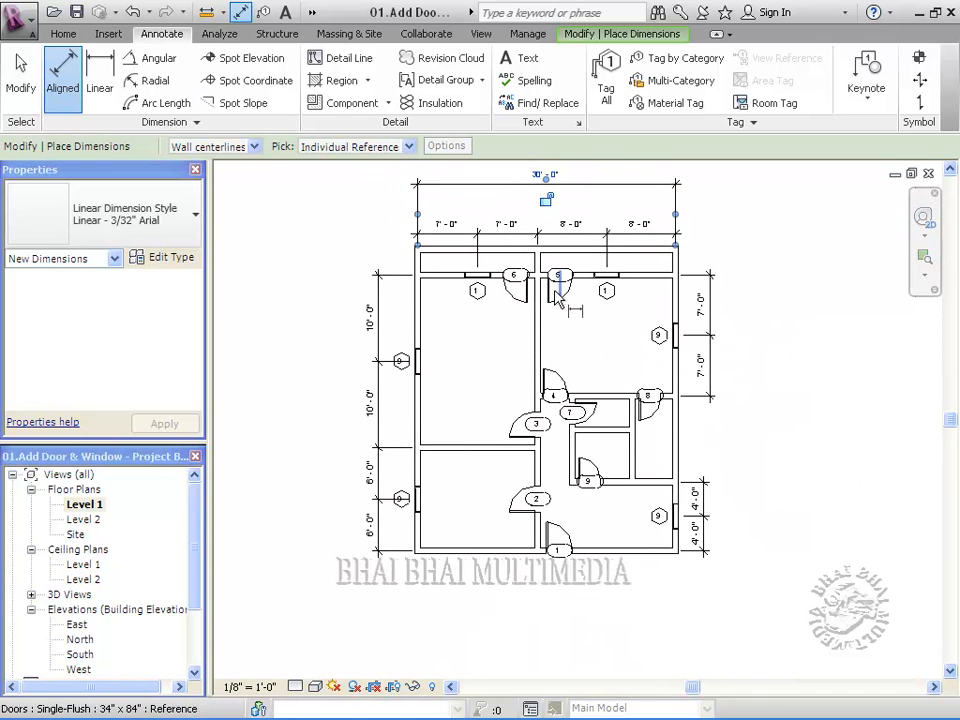
left_click(435, 250)
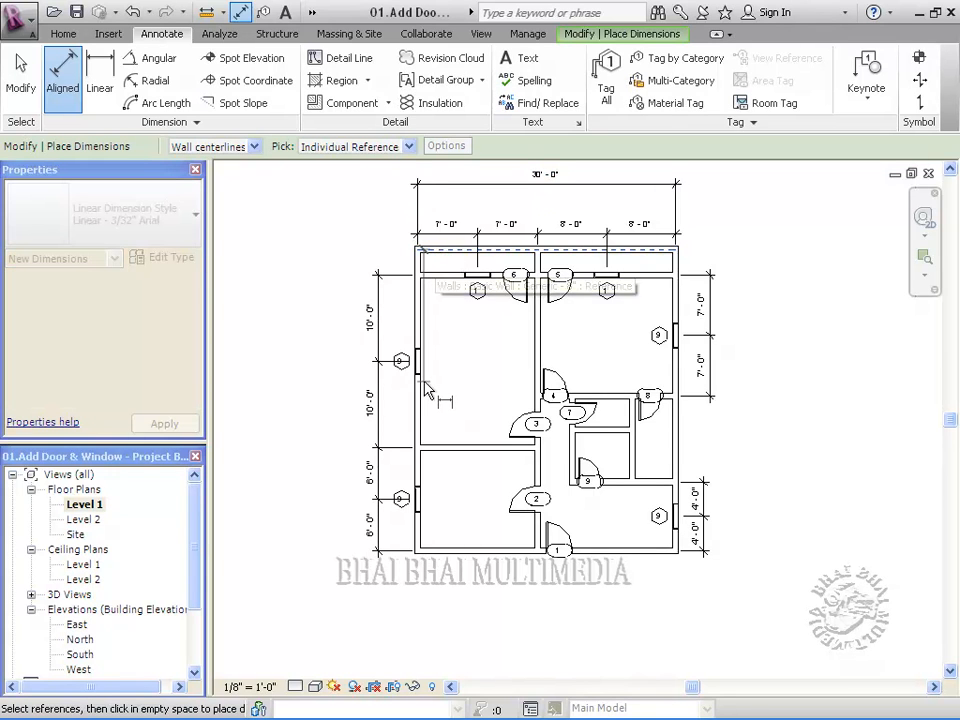
left_click(444, 557)
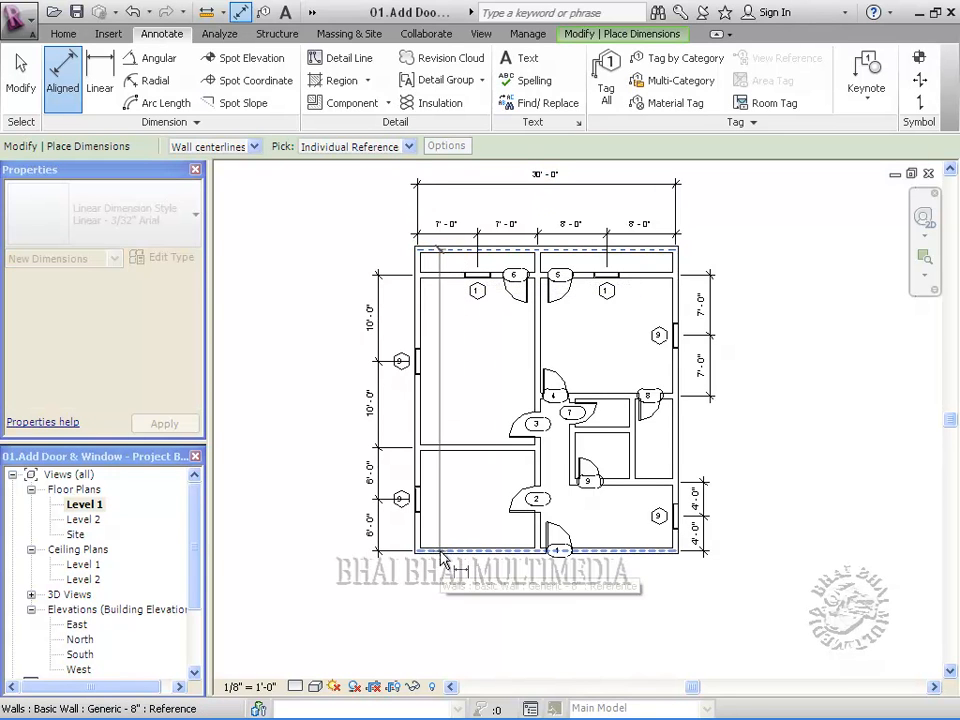
left_click(328, 548)
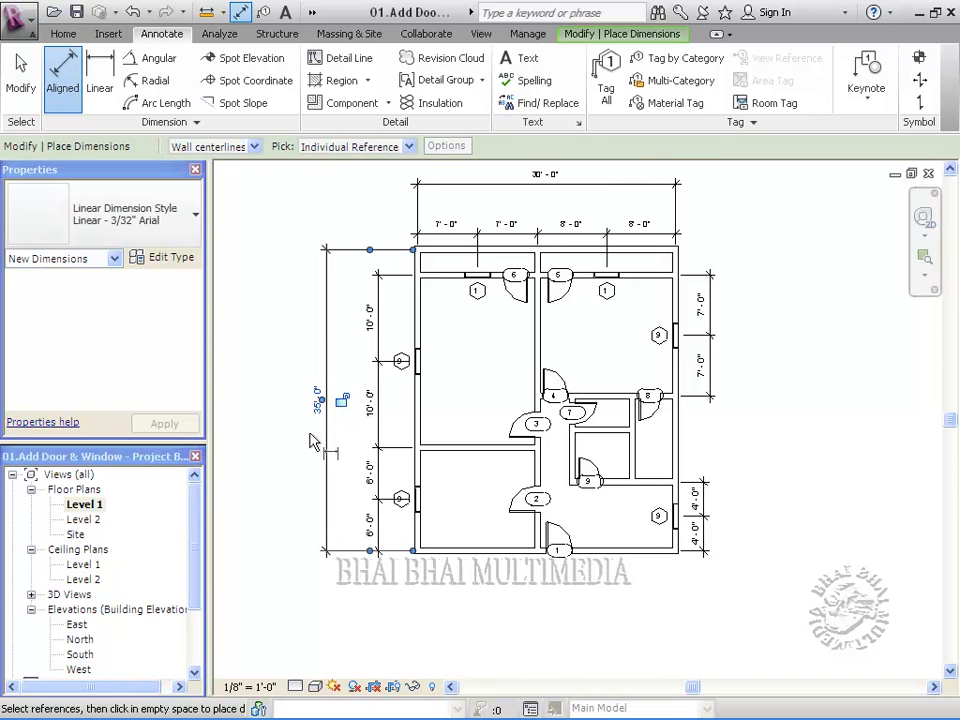
Step: Dimension the upper-left room's depth inside the room, from its window 1 wall centreline to the lower partition's centreline
scroll(312, 510, "up", 2)
middle_click_drag(338, 462, 315, 572)
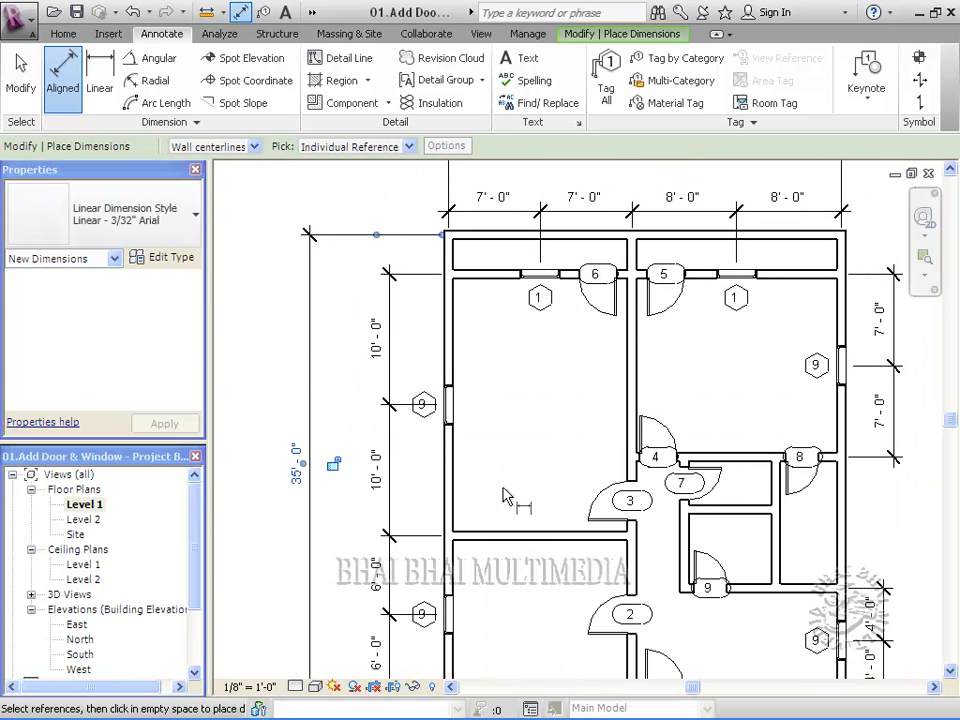
left_click(496, 275)
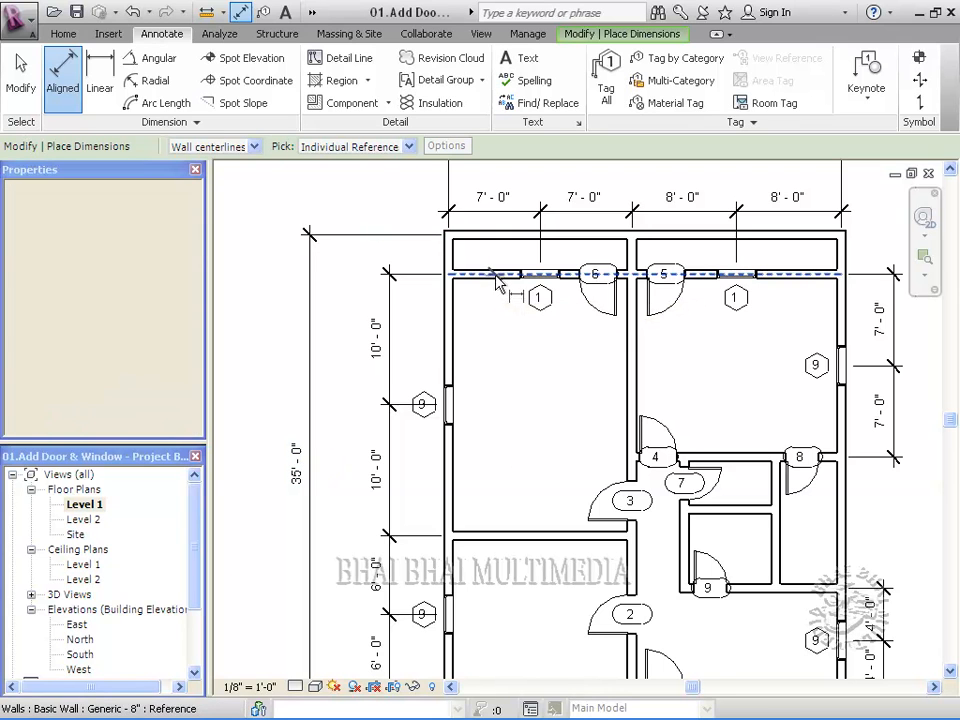
left_click(497, 540)
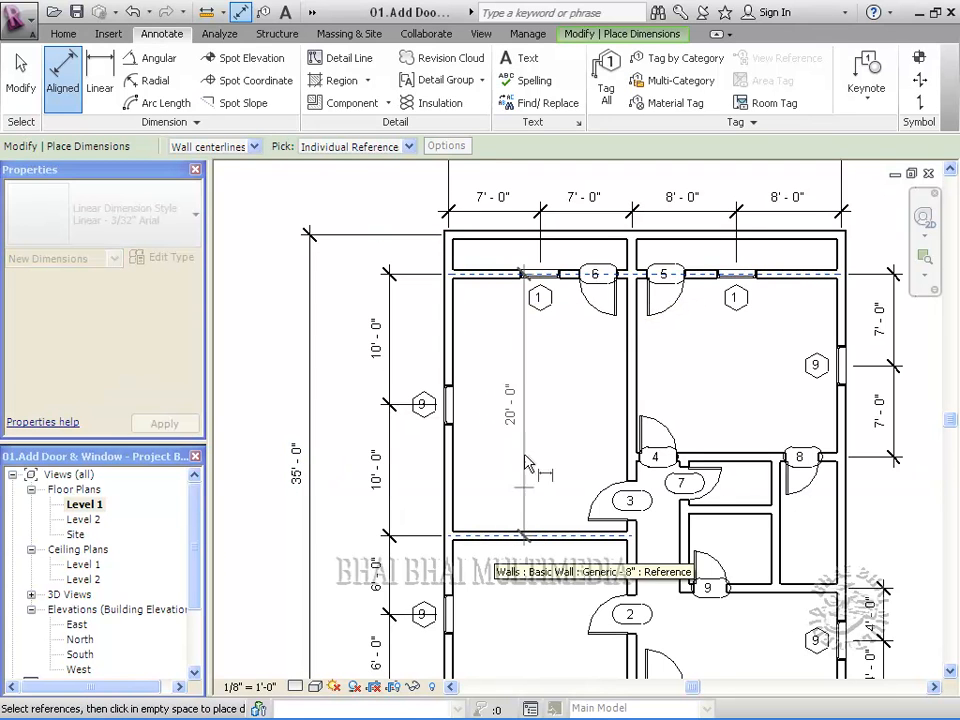
left_click(497, 443)
Step: Dimension the lower-left room's depth inside the room, from the upper partition's centreline to the lower exterior wall's centreline
middle_click_drag(537, 545, 497, 385)
left_click(488, 378)
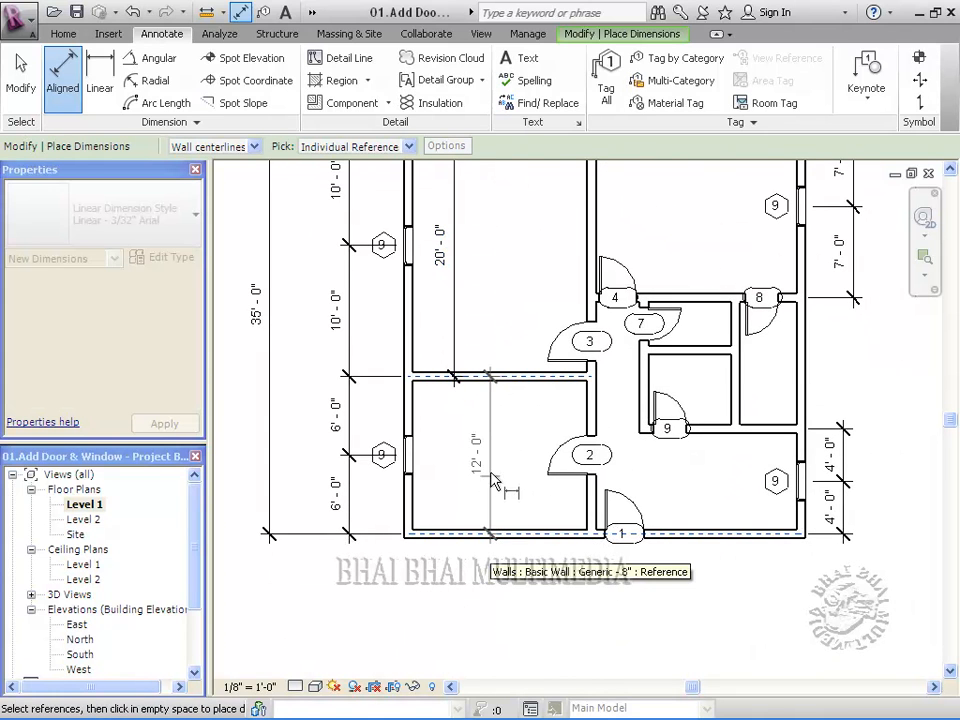
left_click(492, 480)
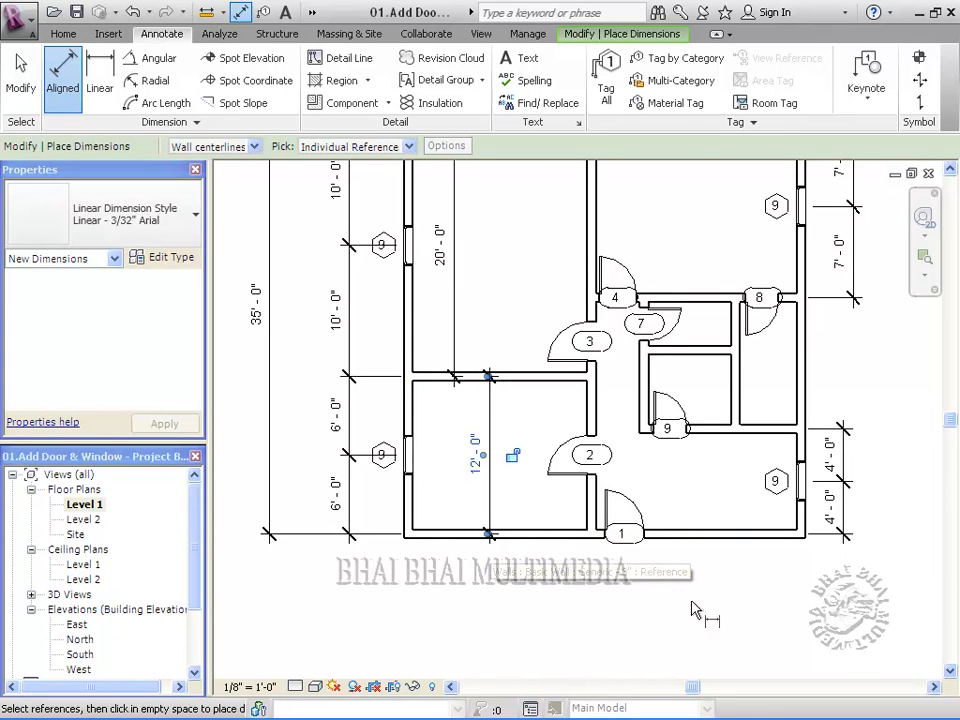
Step: Add aligned dimensions inside the plan for the remaining room widths and depths, and finish dimensioning
scroll(650, 490, "down", 3)
middle_click_drag(660, 416, 588, 492)
scroll(812, 474, "up", 1)
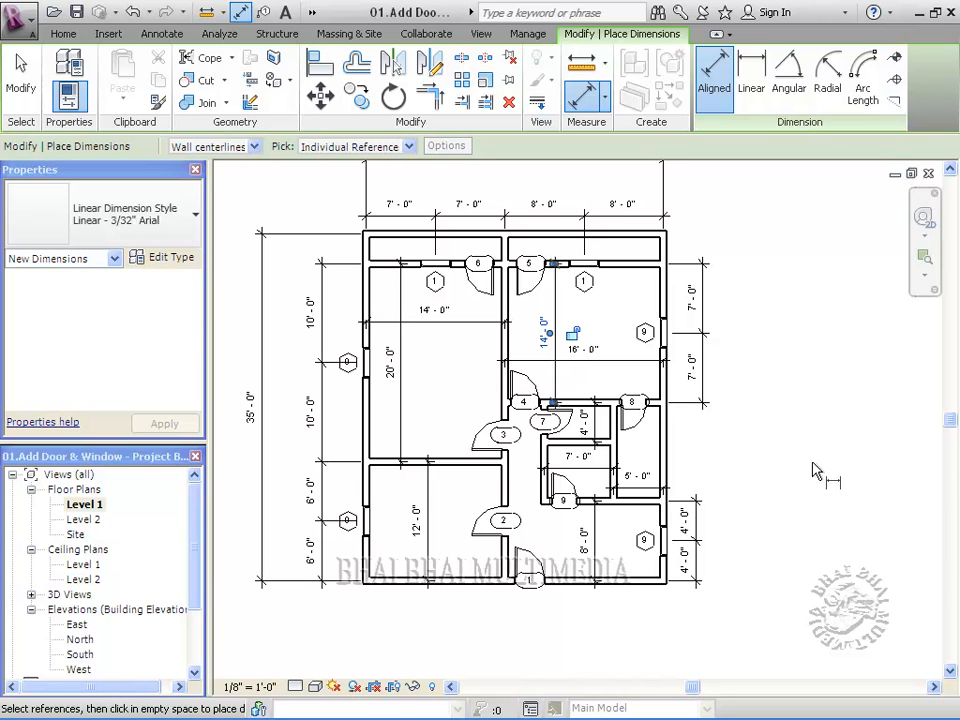
key("Escape")
key("Escape")
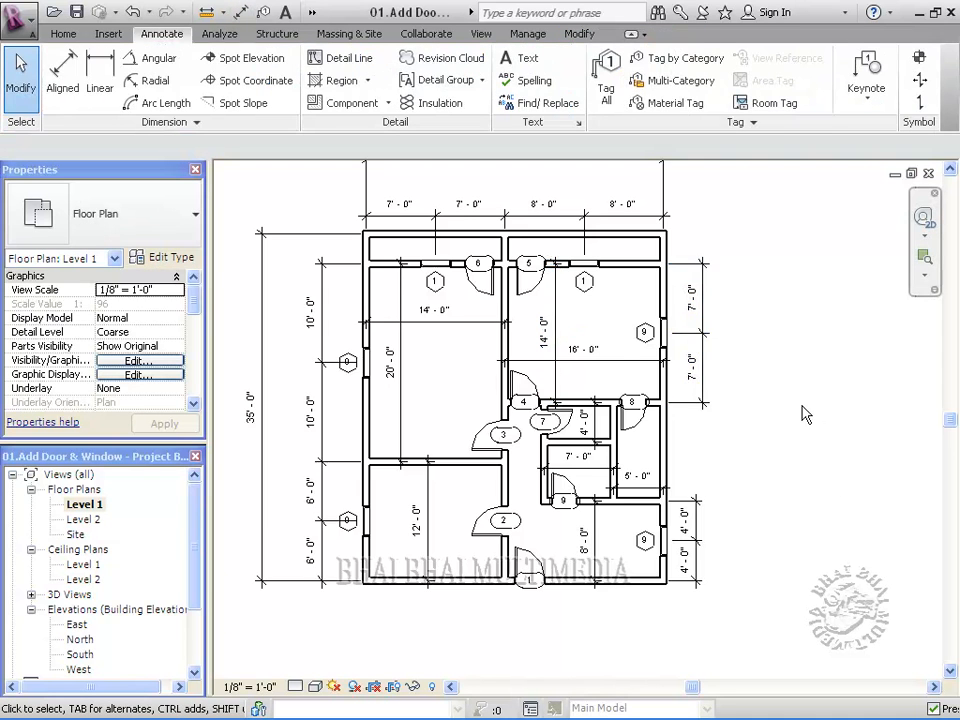
scroll(806, 414, "down", 1)
mouse_move(799, 409)
middle_mouse_down()
mouse_move(797, 426)
mouse_move(791, 421)
middle_mouse_up()
scroll(780, 422, "up", 2)
scroll(781, 424, "down", 1)
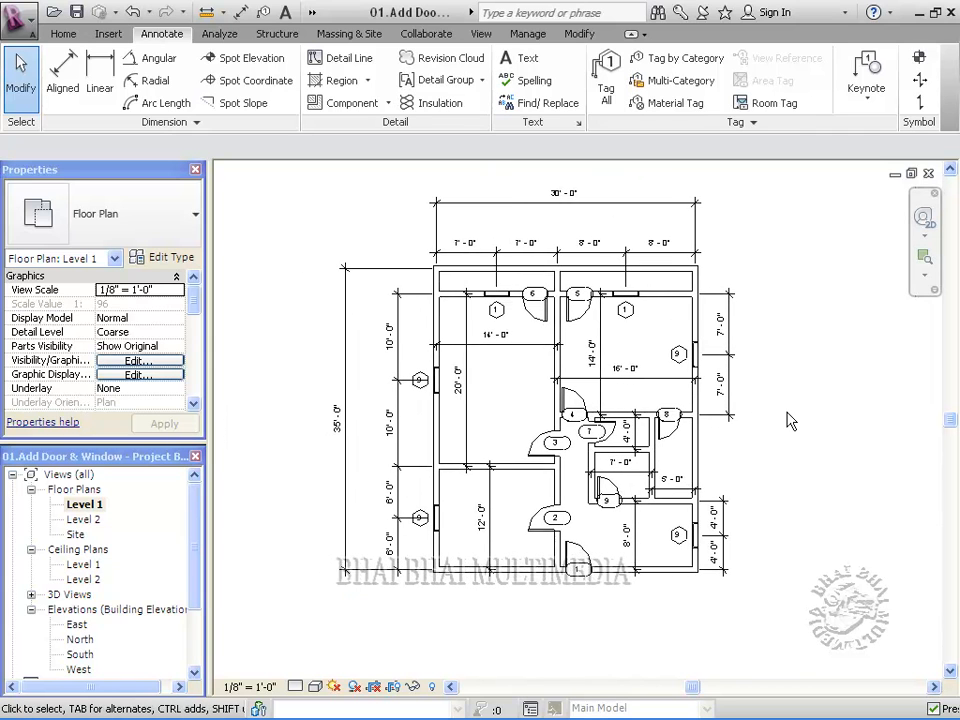